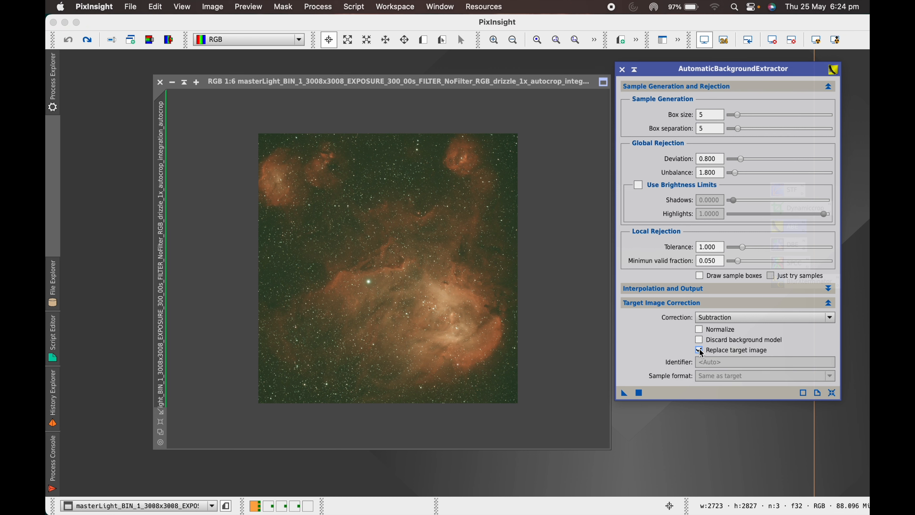
# Try AutomaticBackgroundExtractor on the image with subtraction, then auto-stretch the extracted background model for viewing and close it
pyautogui.click(639, 393)
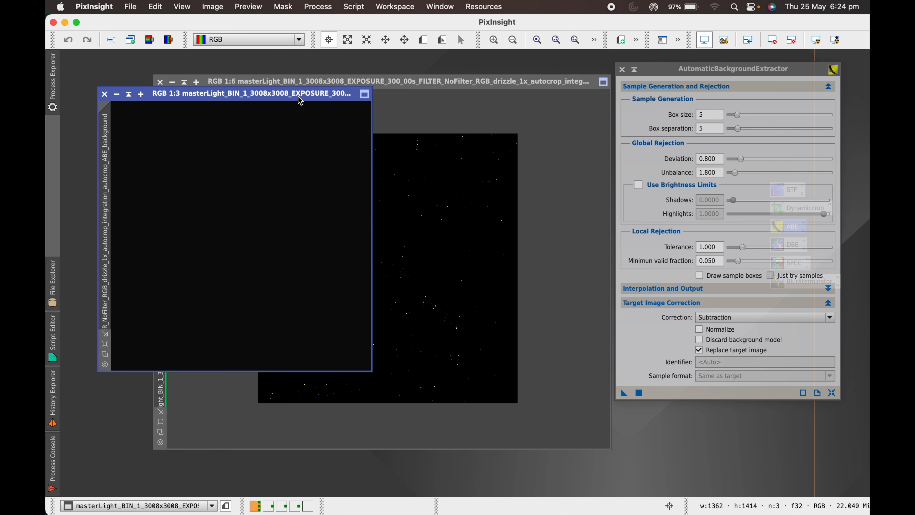
pyautogui.moveTo(300, 101); pyautogui.dragTo(400, 118)
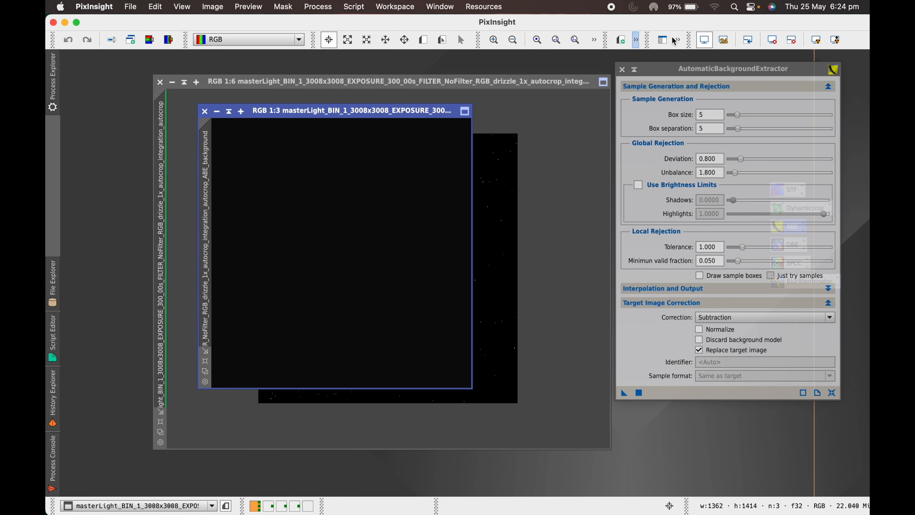
pyautogui.click(818, 40)
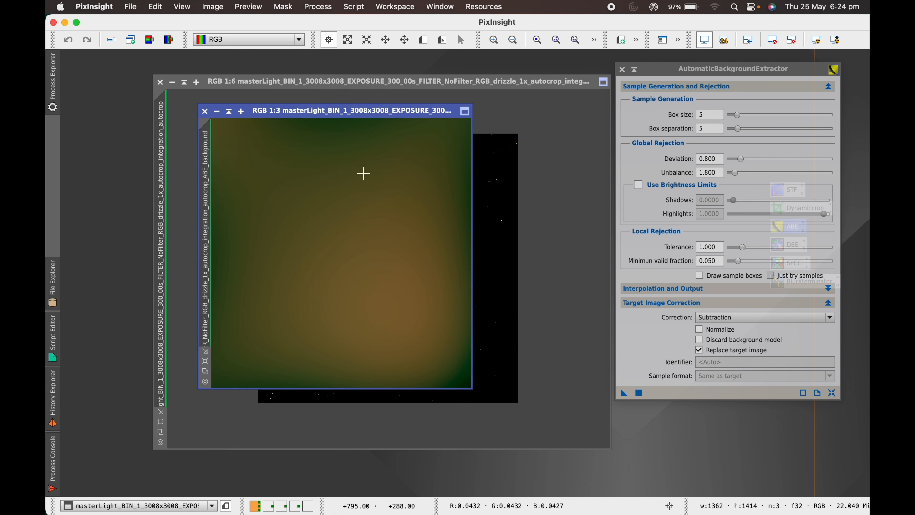
pyautogui.click(205, 111)
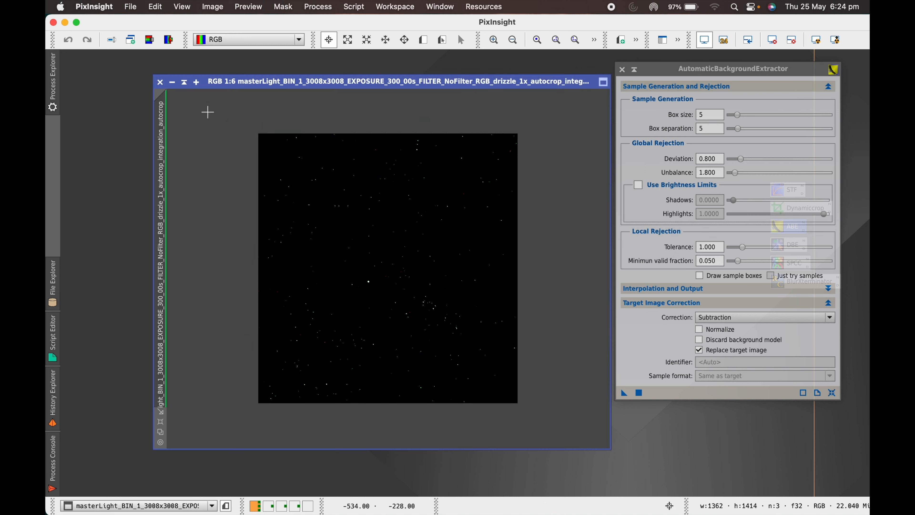
# Auto-stretch the corrected image's display and examine its corners and upper edge for remaining gradients or artefacts
pyautogui.click(817, 40)
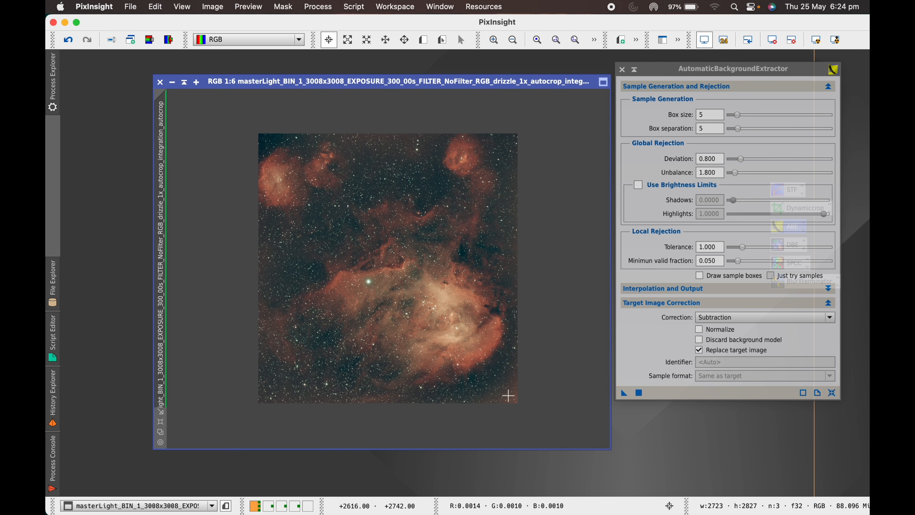
pyautogui.scroll(2, 508, 395)
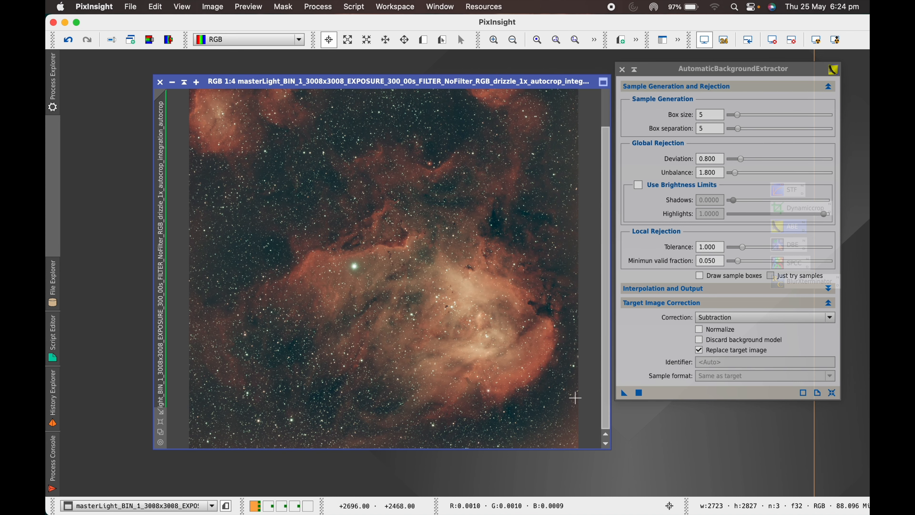
pyautogui.moveTo(606, 351); pyautogui.dragTo(616, 274)
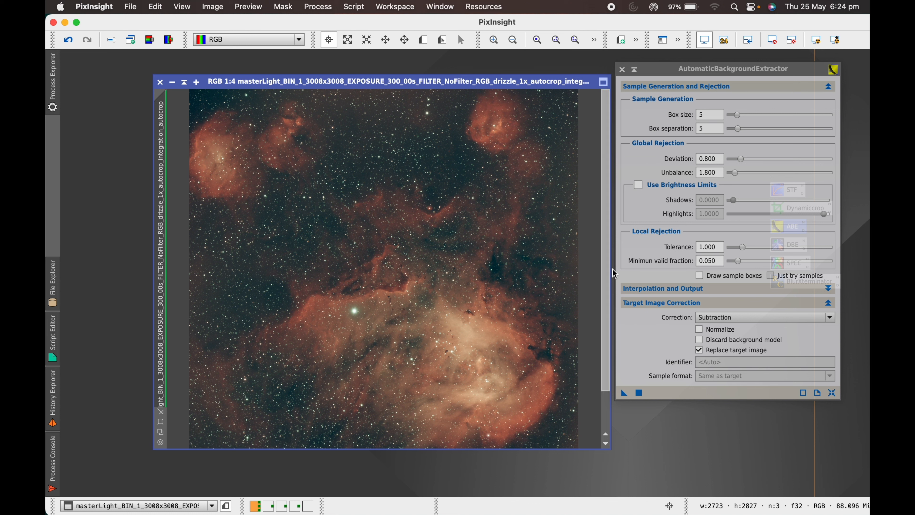
pyautogui.scroll(-3, 370, 269)
pyautogui.scroll(2, 417, 127)
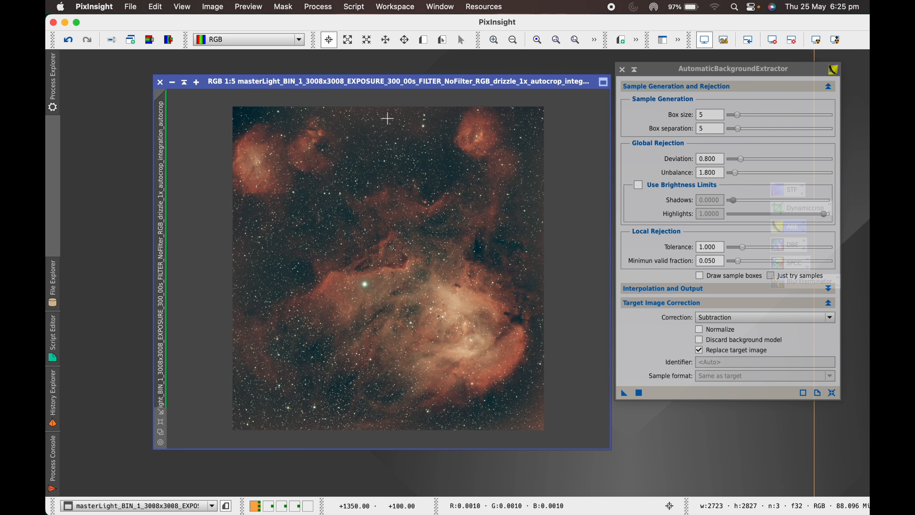
# Undo the automatic background extraction, auto-stretch the restored image again and close AutomaticBackgroundExtractor
pyautogui.click(68, 41)
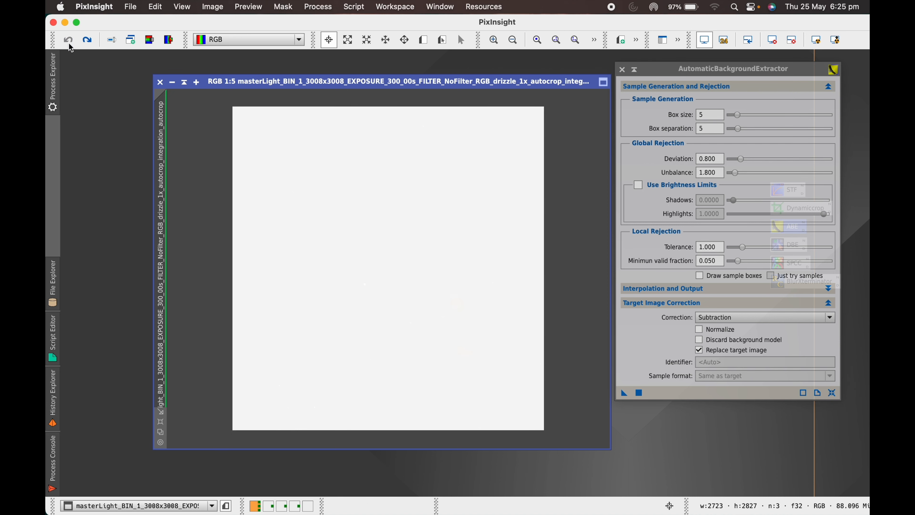
pyautogui.click(748, 47)
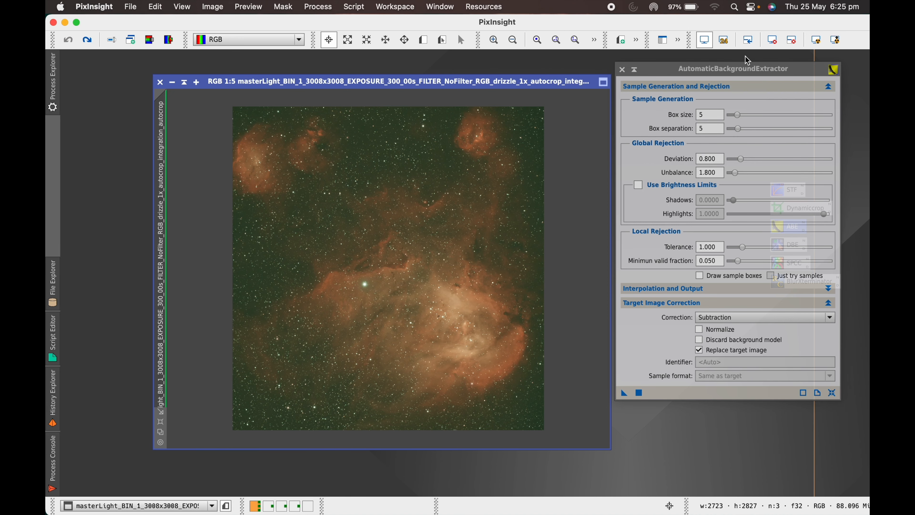
pyautogui.click(623, 70)
# Start DynamicBackgroundExtraction on the image and place a background sample at the image's top edge with radius 90
pyautogui.doubleClick(782, 249)
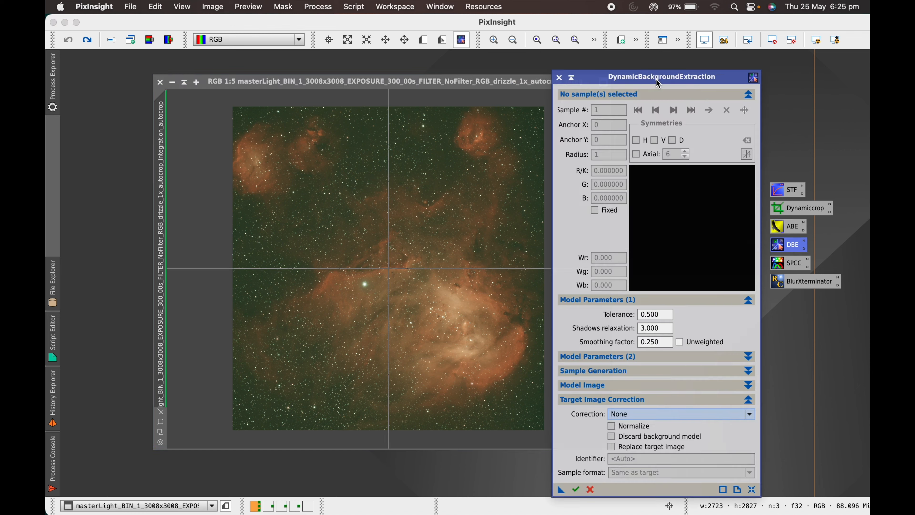
pyautogui.moveTo(656, 80); pyautogui.dragTo(738, 67)
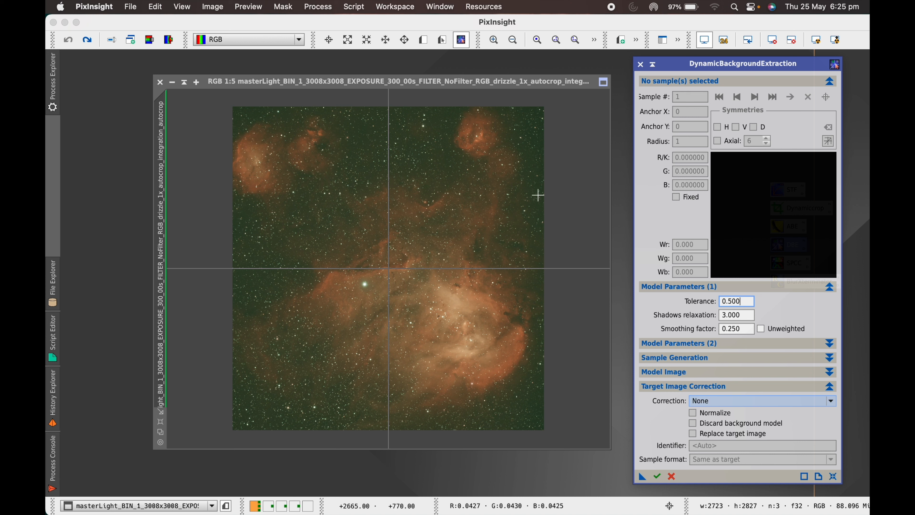
pyautogui.click(432, 111)
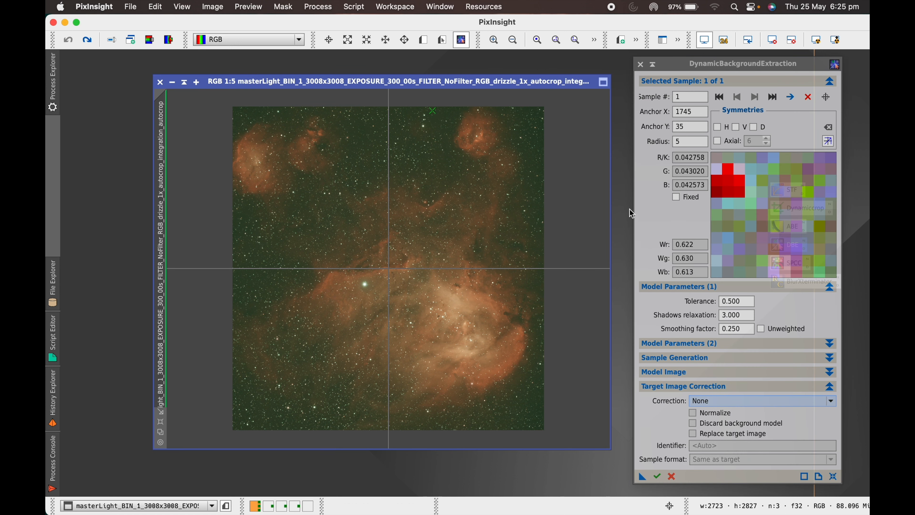
pyautogui.doubleClick(689, 141)
pyautogui.write('90')
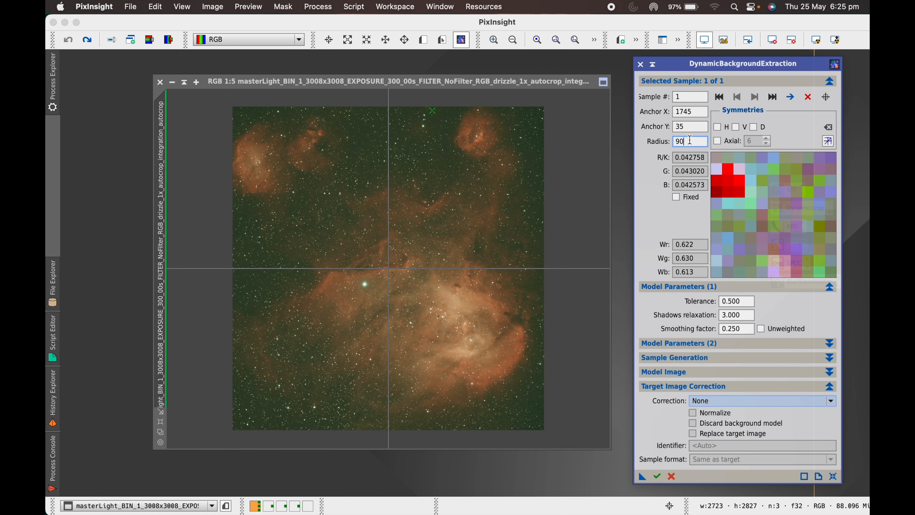
pyautogui.click(695, 127)
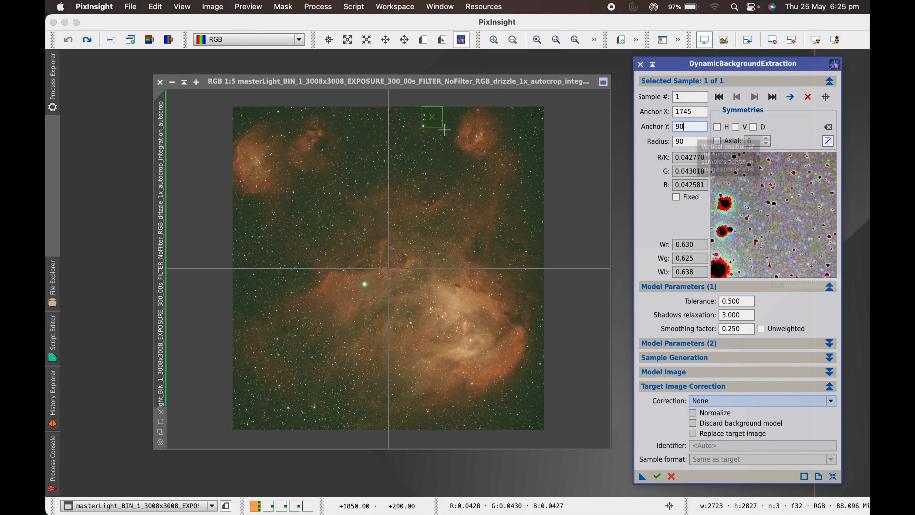
# Add three more background samples along the image's top edge and four down its left edge, avoiding the nebulae
pyautogui.click(364, 117)
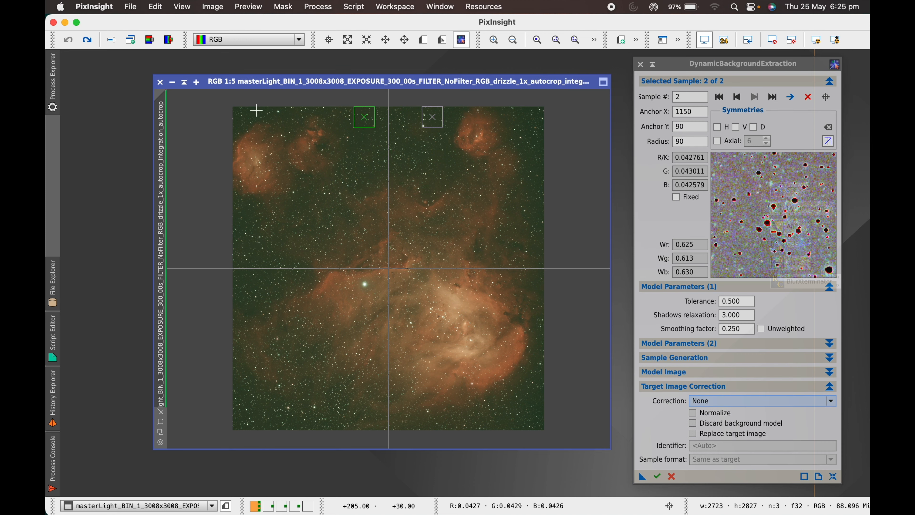
pyautogui.click(248, 116)
pyautogui.click(294, 116)
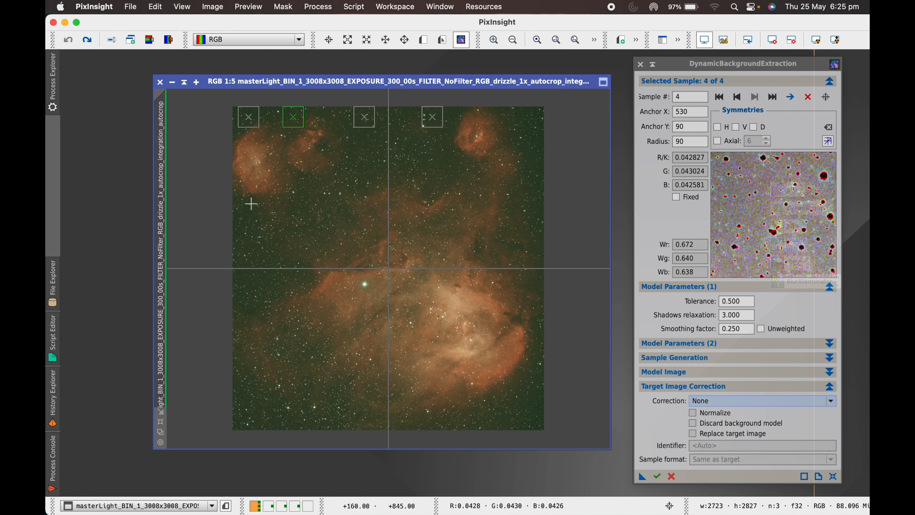
pyautogui.click(243, 221)
pyautogui.click(243, 277)
pyautogui.click(239, 326)
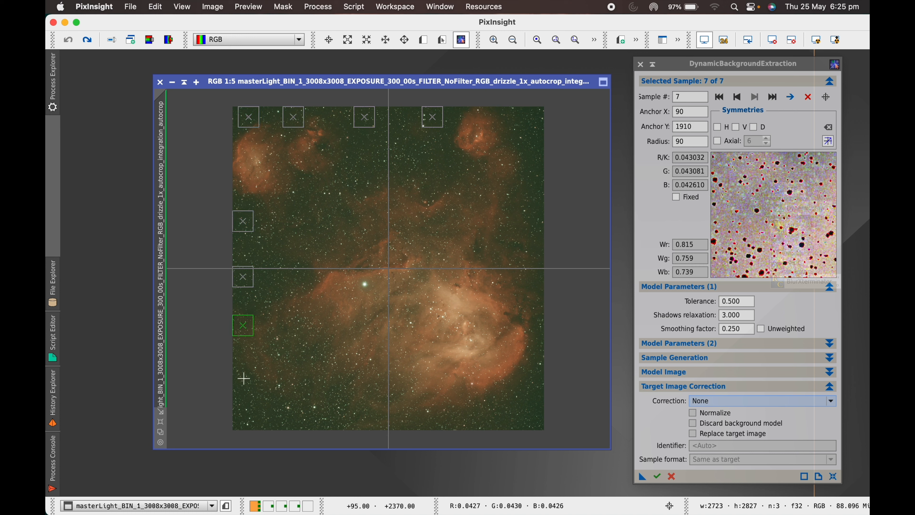
pyautogui.click(238, 395)
# Add four background samples along the image's bottom edge and five along its right edge, avoiding the nebula
pyautogui.click(273, 420)
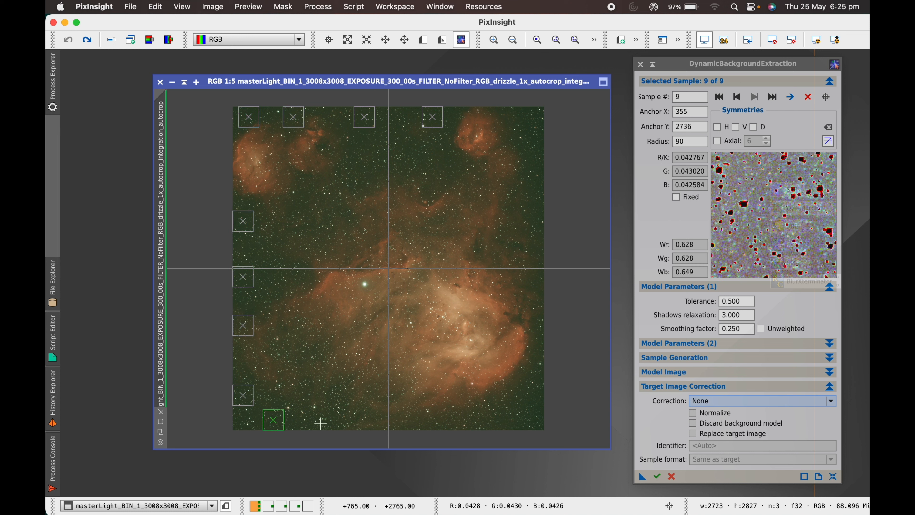
pyautogui.click(334, 420)
pyautogui.click(480, 419)
pyautogui.click(529, 419)
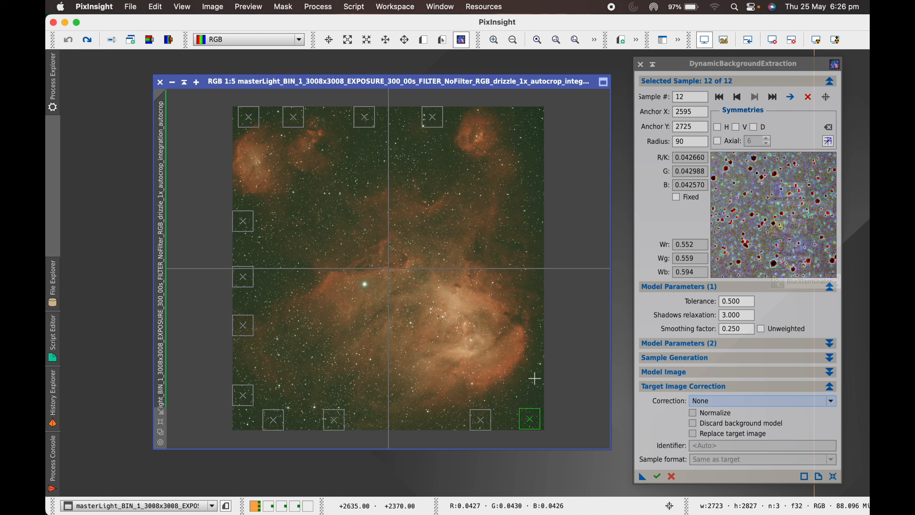
pyautogui.click(533, 366)
pyautogui.click(534, 210)
pyautogui.click(534, 136)
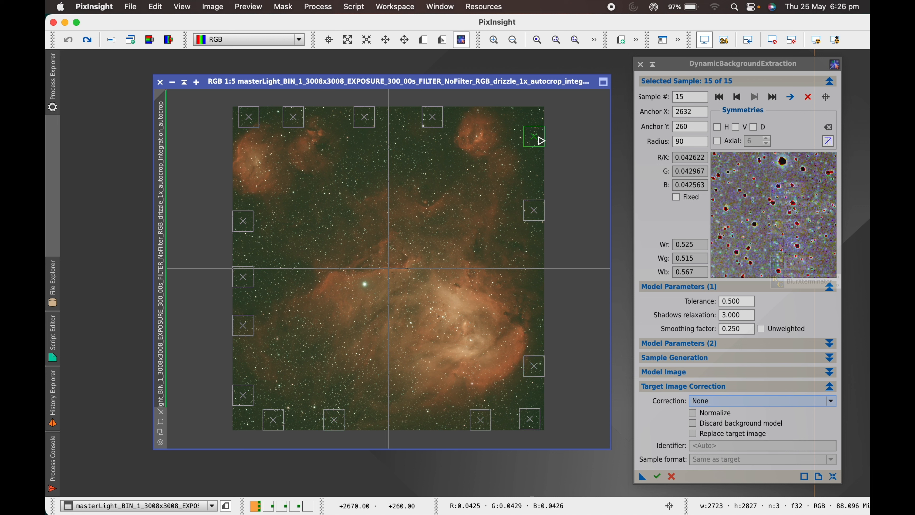
pyautogui.click(534, 393)
pyautogui.click(542, 166)
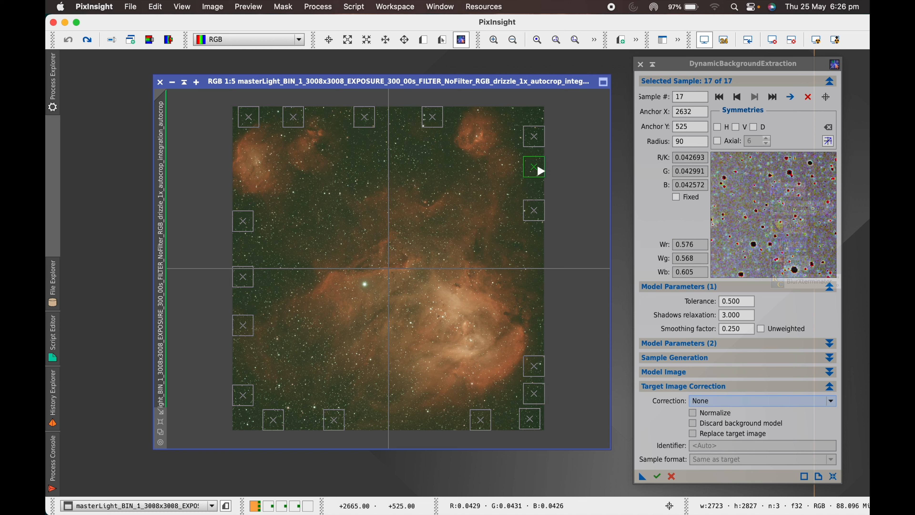
# Set the target image correction to Subtraction, discard the background model, replace the target image, and execute the background extraction
pyautogui.click(706, 401)
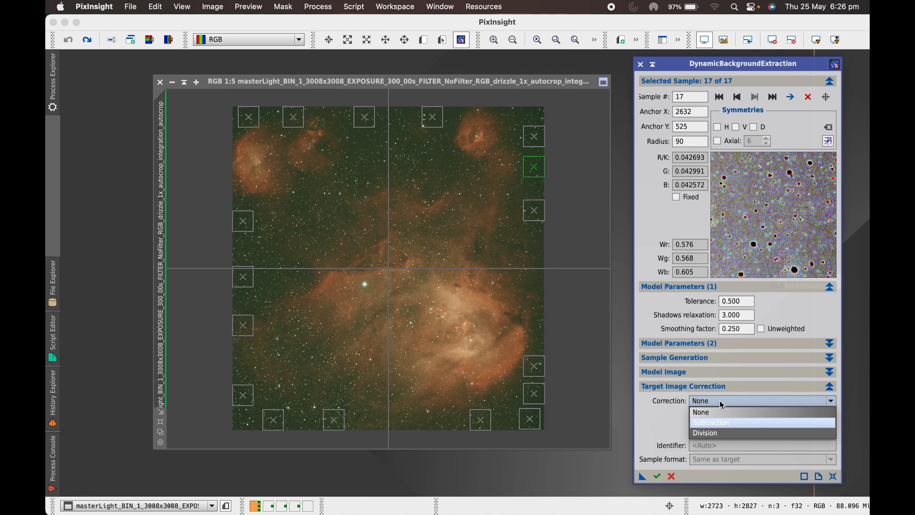
pyautogui.click(719, 424)
pyautogui.click(693, 423)
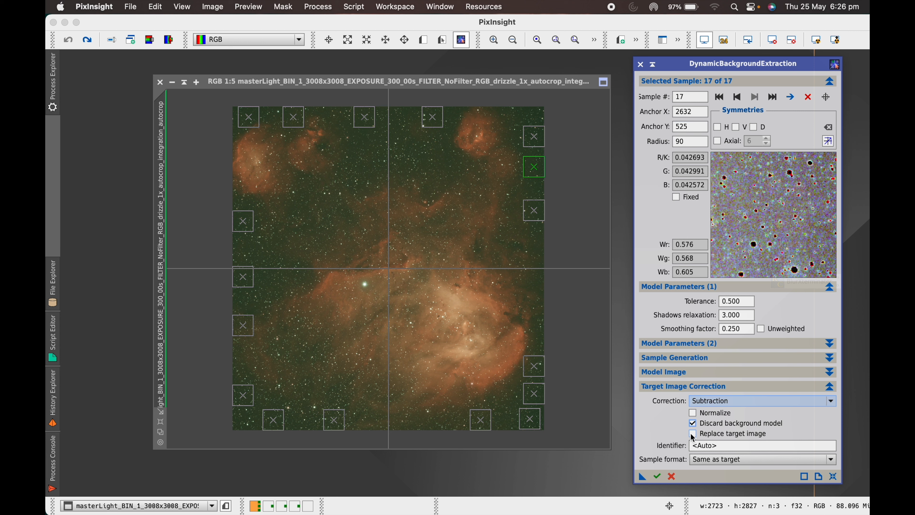
pyautogui.click(693, 434)
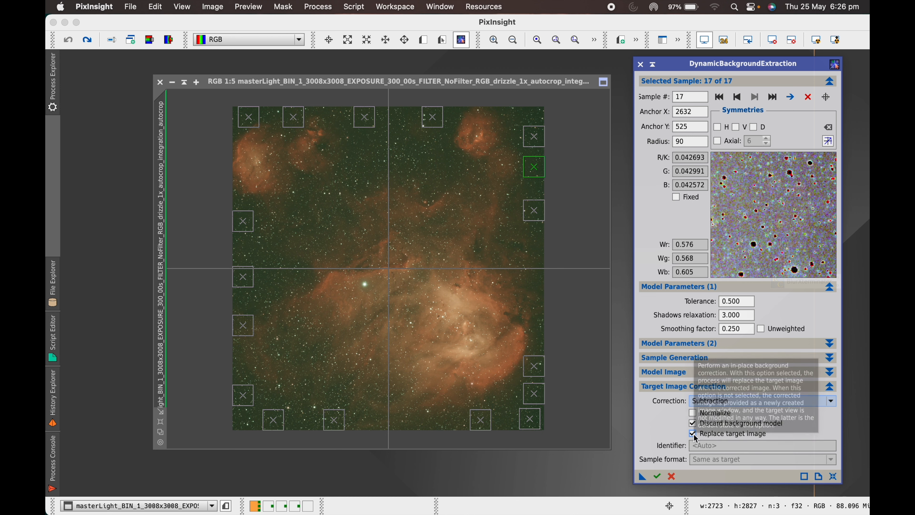
pyautogui.click(658, 476)
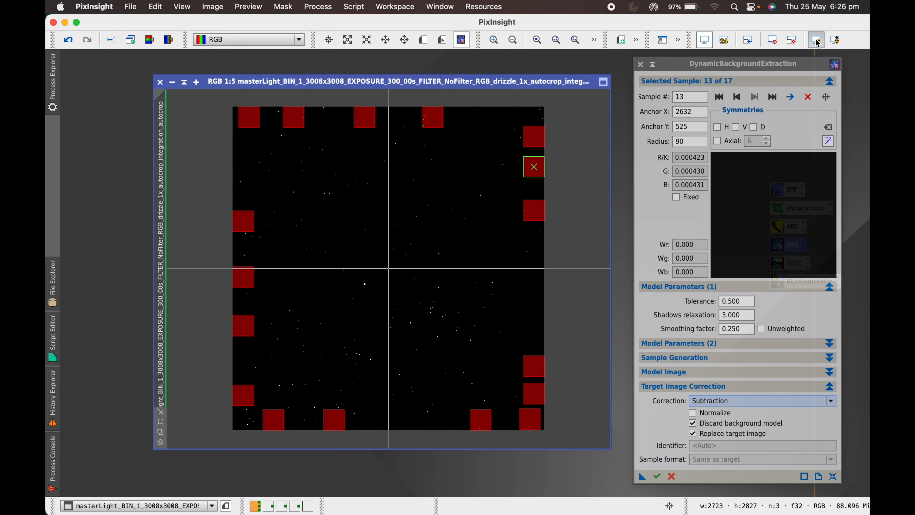
# Auto-stretch the background-corrected image for viewing and close DynamicBackgroundExtraction
pyautogui.click(816, 40)
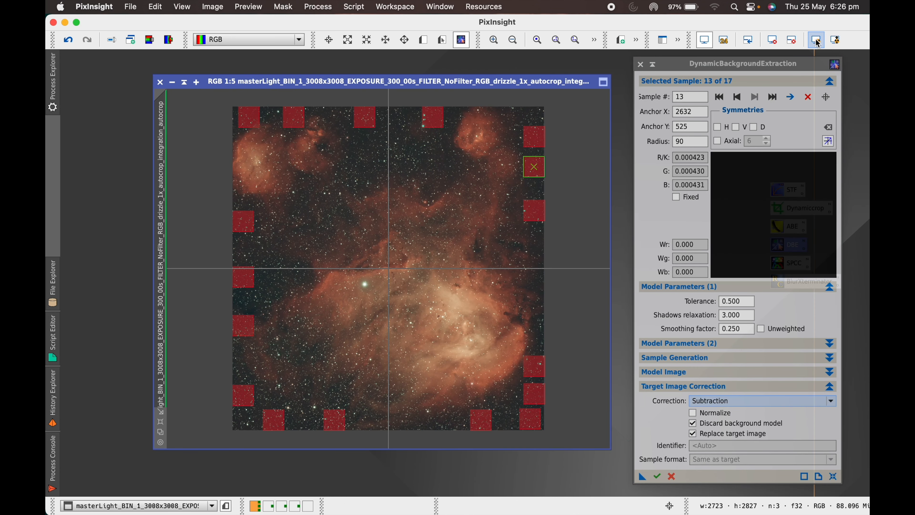
pyautogui.click(640, 64)
pyautogui.click(531, 280)
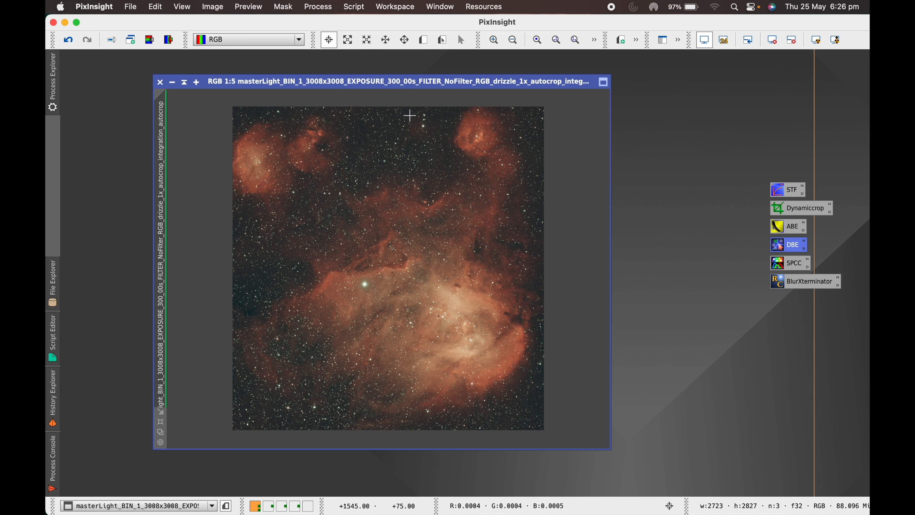
pyautogui.scroll(2, 390, 151)
pyautogui.scroll(-2, 390, 151)
# Apply SpectrophotometricColorCalibration to the image with the Average Spiral Galaxy reference and Sony UVIRcut filters, then close the process console and white balance graphs
pyautogui.doubleClick(791, 269)
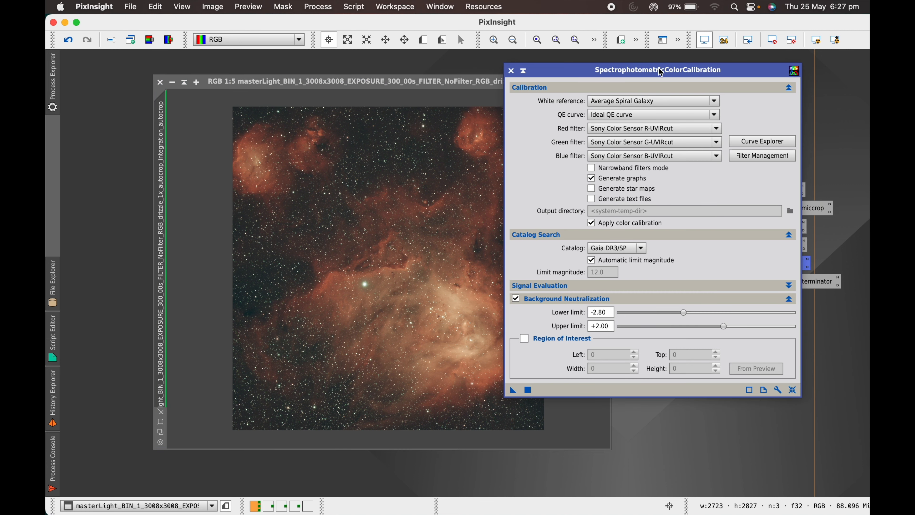
pyautogui.moveTo(656, 68)
pyautogui.mouseDown()
pyautogui.moveTo(722, 68)
pyautogui.moveTo(583, 68)
pyautogui.moveTo(657, 70)
pyautogui.mouseUp()
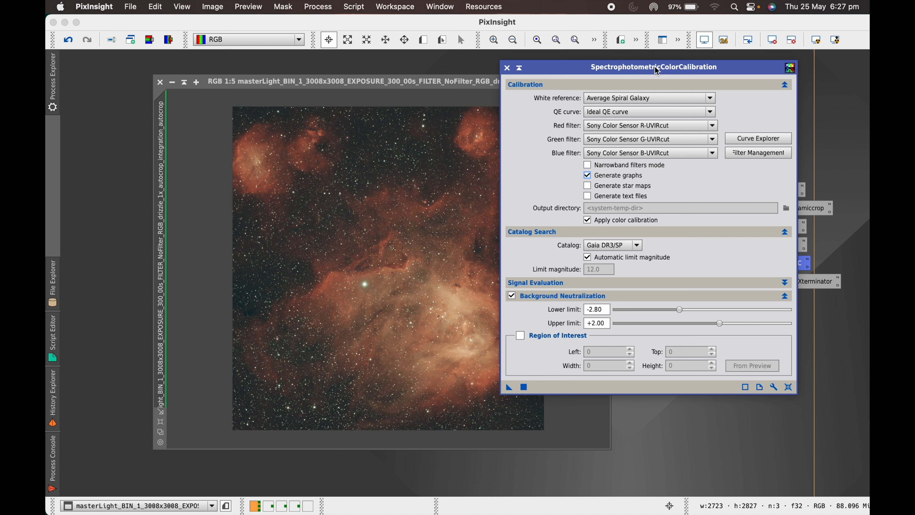
pyautogui.moveTo(657, 70)
pyautogui.mouseDown()
pyautogui.moveTo(637, 81)
pyautogui.moveTo(657, 81)
pyautogui.mouseUp()
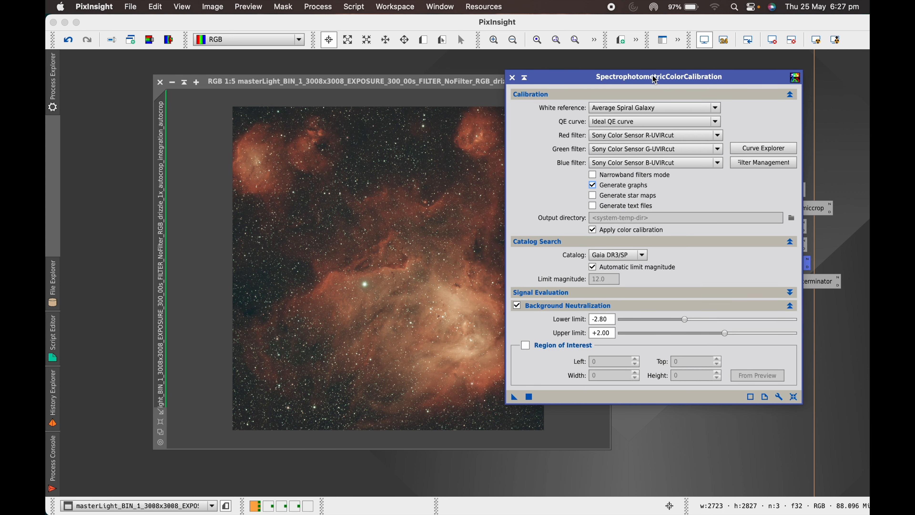
pyautogui.moveTo(641, 75); pyautogui.dragTo(660, 75)
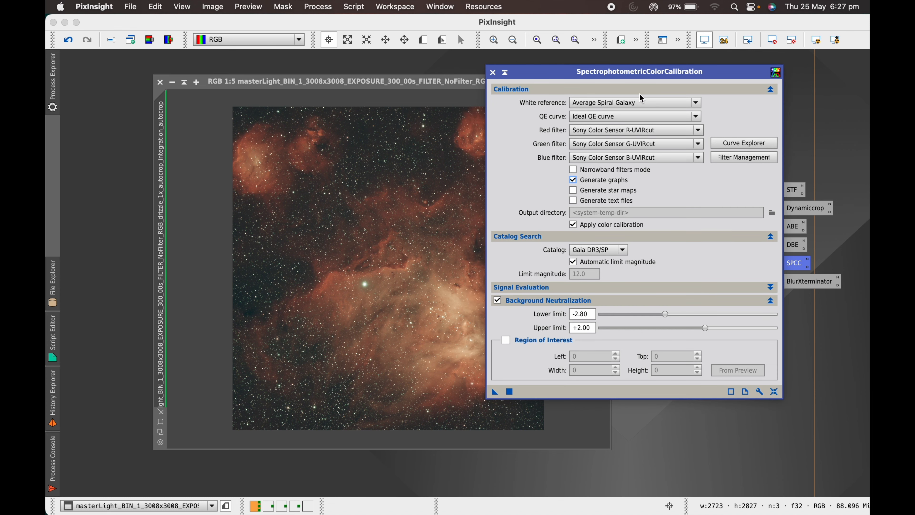
pyautogui.click(495, 392)
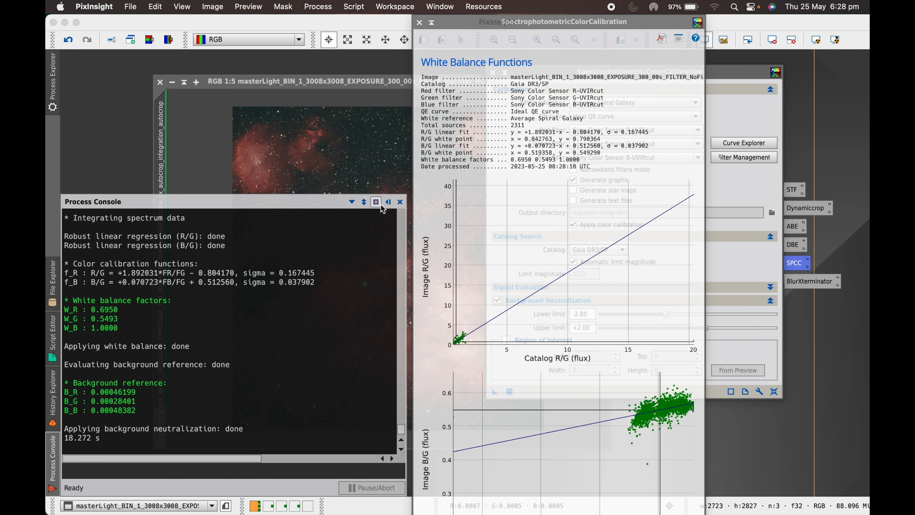
pyautogui.click(399, 201)
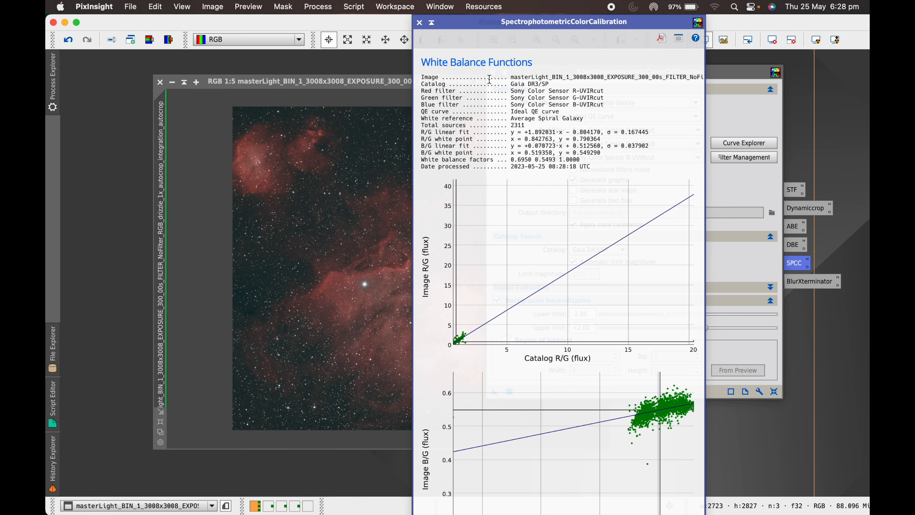
pyautogui.click(419, 22)
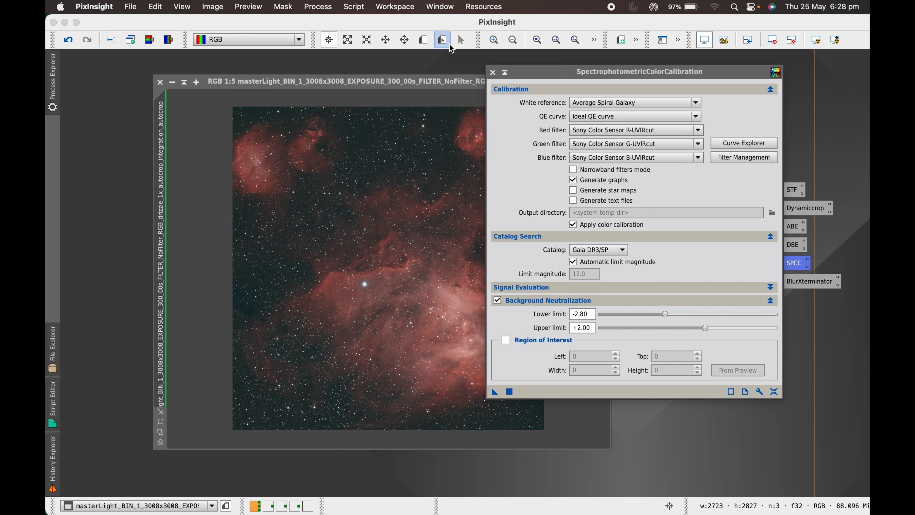
# Turn off graph generation in SpectrophotometricColorCalibration and close the process
pyautogui.click(574, 180)
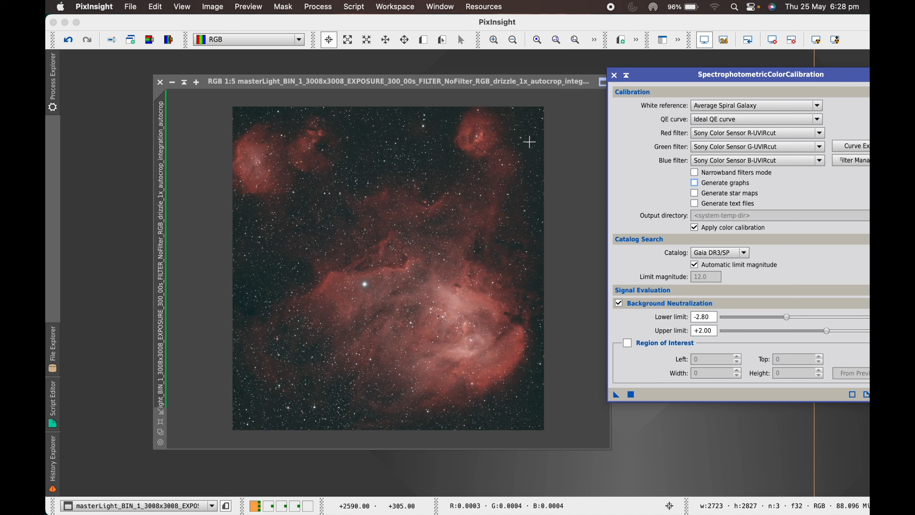
pyautogui.click(614, 77)
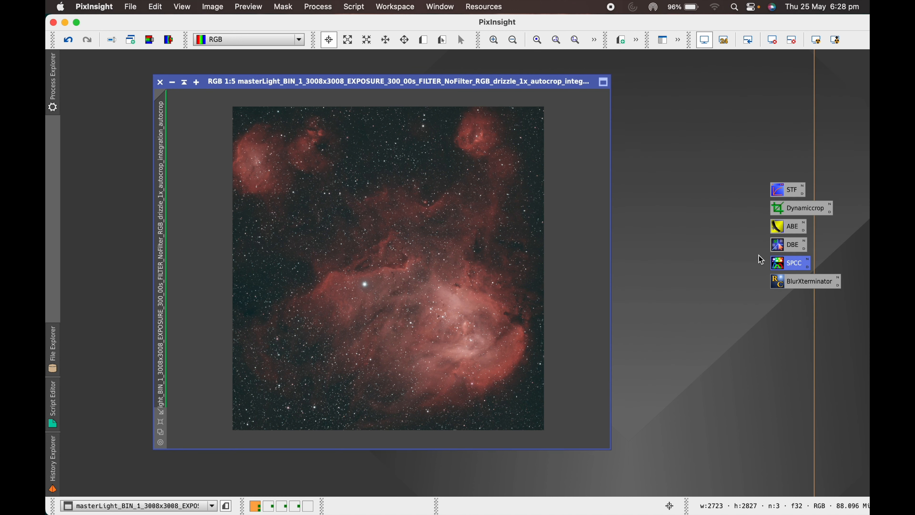
pyautogui.click(772, 39)
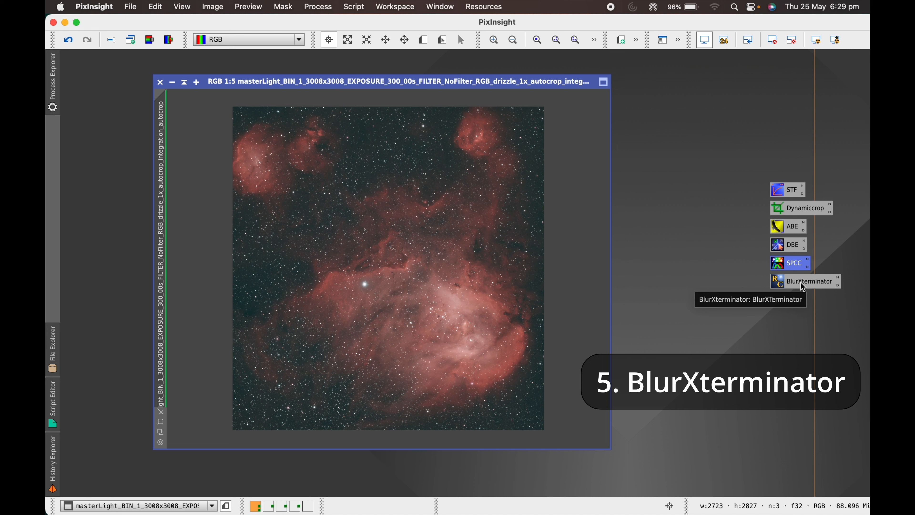
# Open the saved BlurXTerminator process and move the image window clear of its dialog
pyautogui.doubleClick(802, 283)
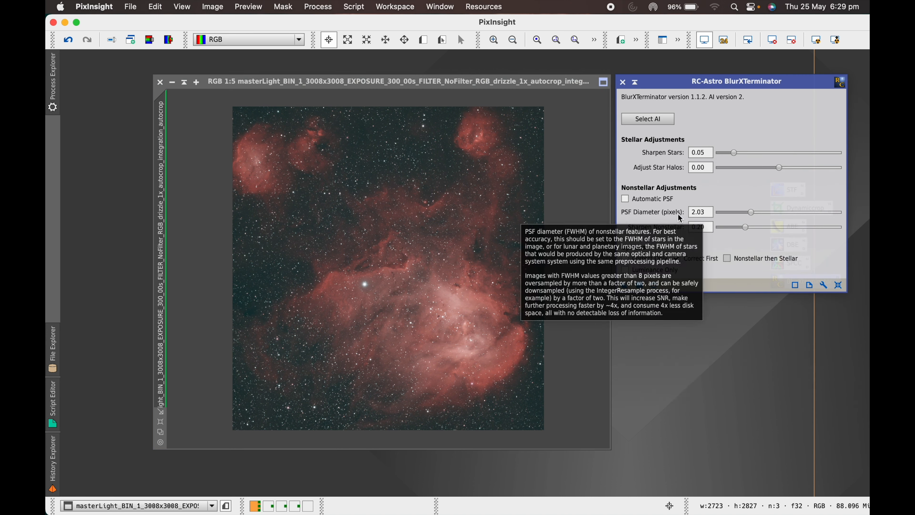
pyautogui.moveTo(636, 217)
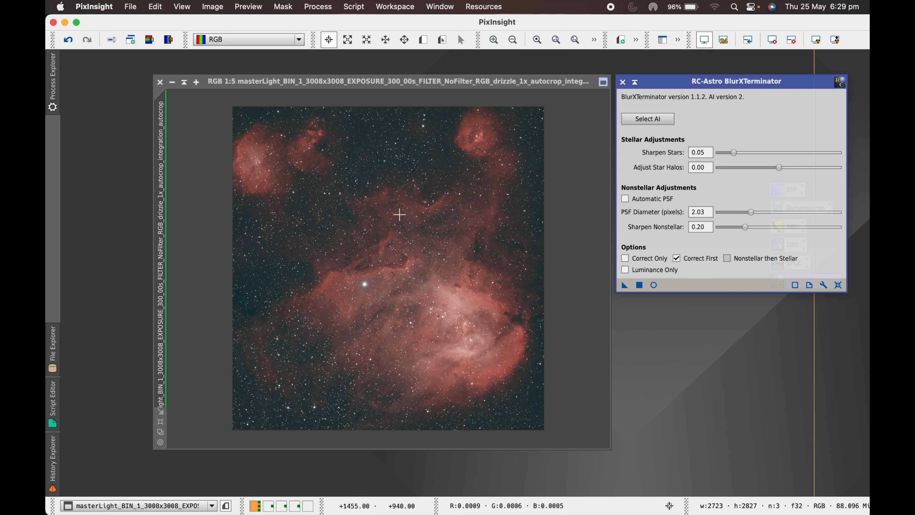
pyautogui.moveTo(457, 81); pyautogui.dragTo(415, 84)
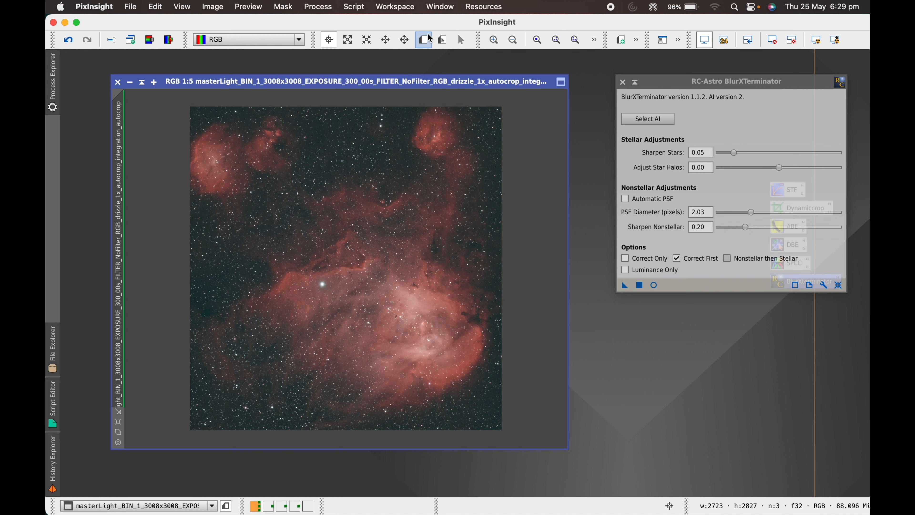
# Run the PSFImage script on the nebula image and evaluate its stars with the Moffat function
pyautogui.click(355, 6)
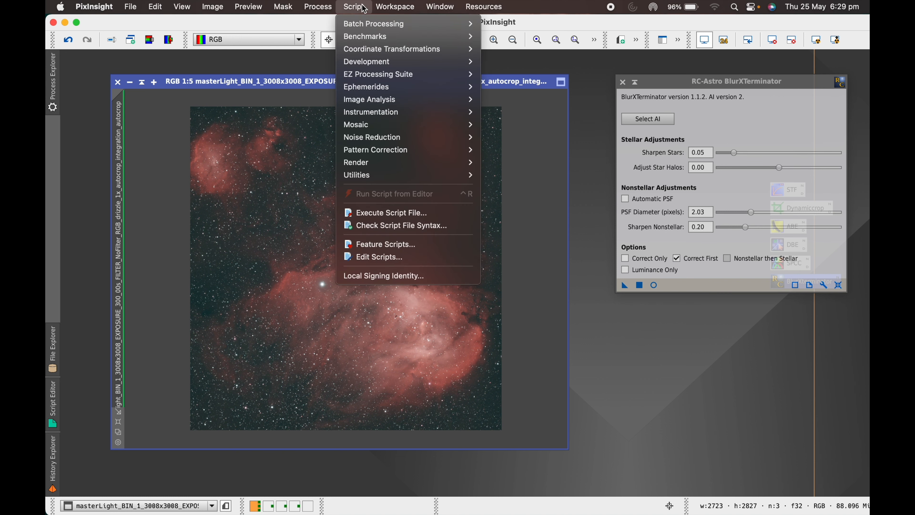
pyautogui.moveTo(403, 163)
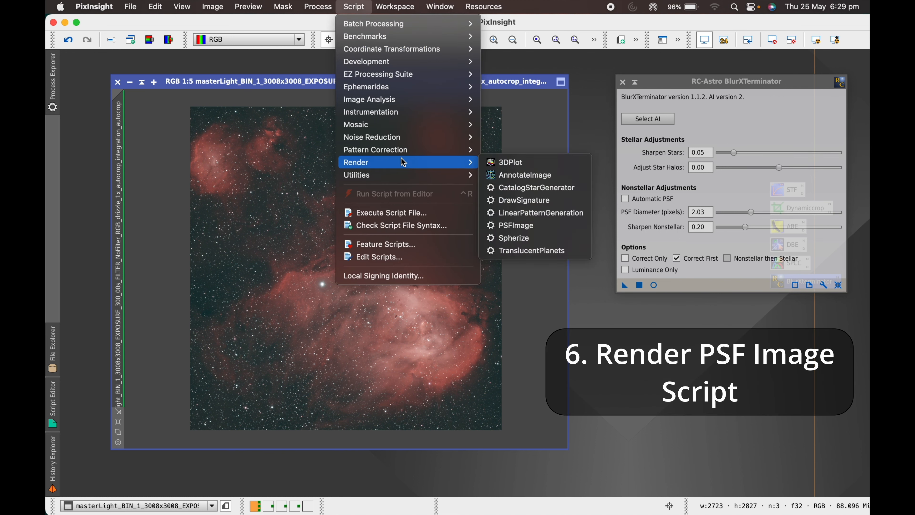
pyautogui.click(524, 226)
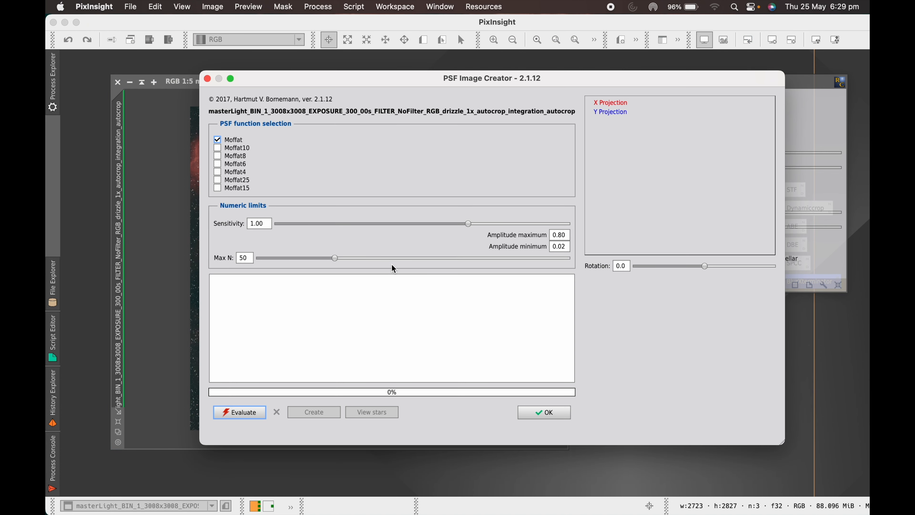
pyautogui.click(236, 414)
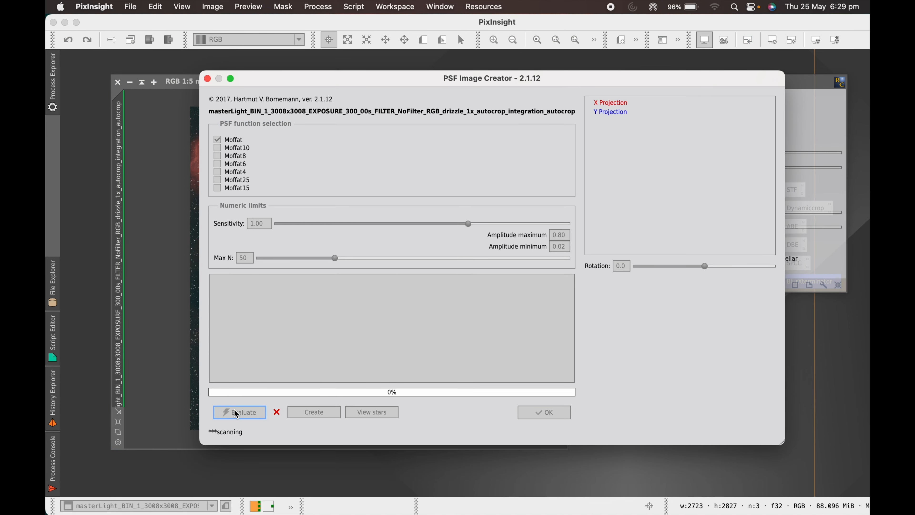
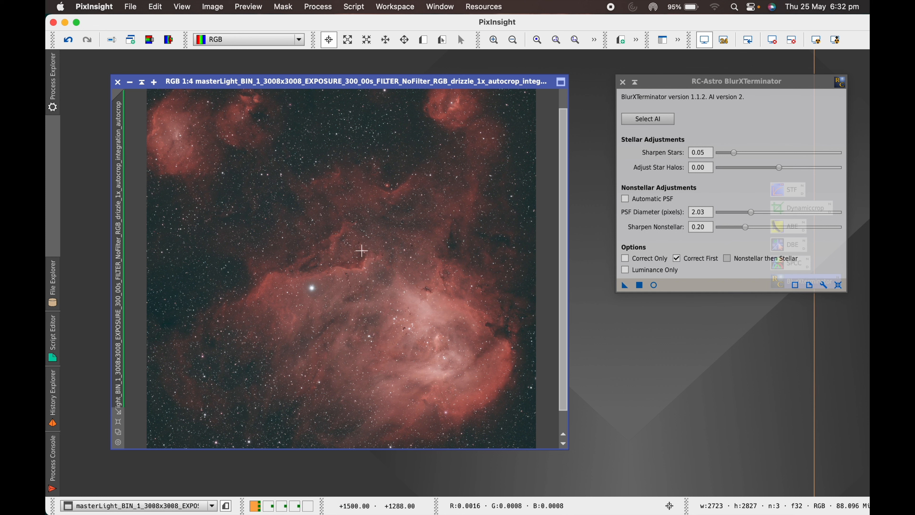
# Compare star and nebula detail with and without BlurXTerminator by undoing and redoing it, including on the upper-right nebula patch
pyautogui.scroll(1, 361, 250)
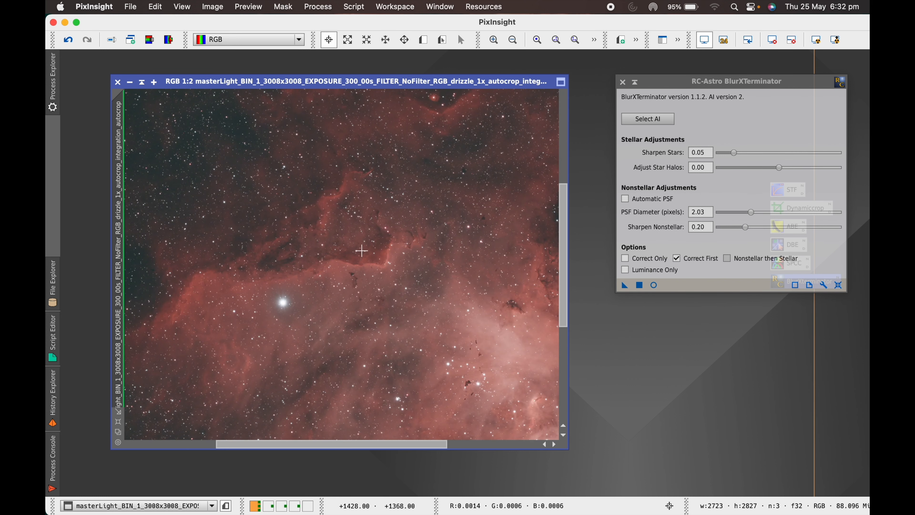
pyautogui.click(68, 41)
pyautogui.scroll(1, 367, 251)
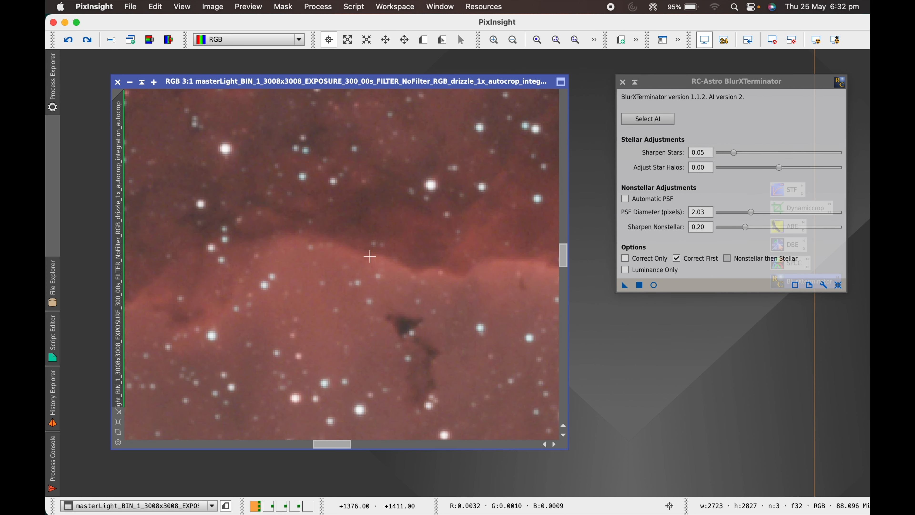
pyautogui.click(88, 41)
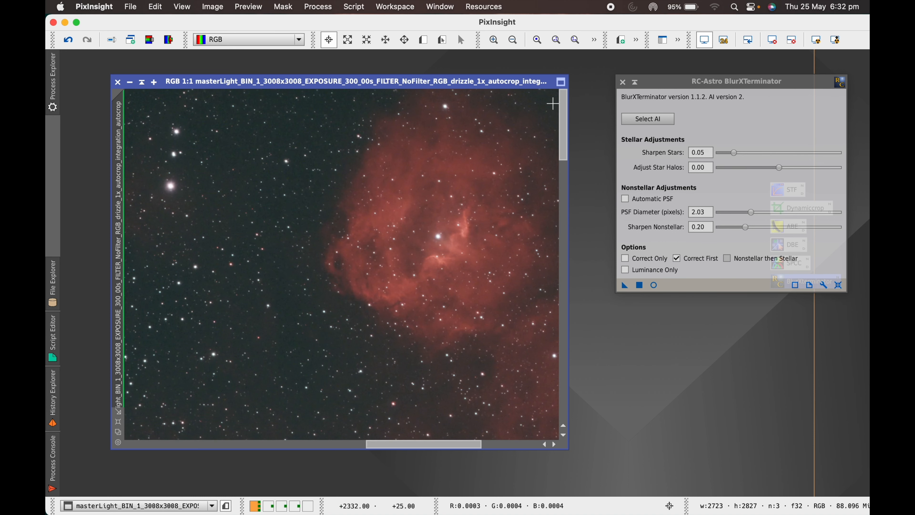
pyautogui.moveTo(408, 452); pyautogui.dragTo(466, 447)
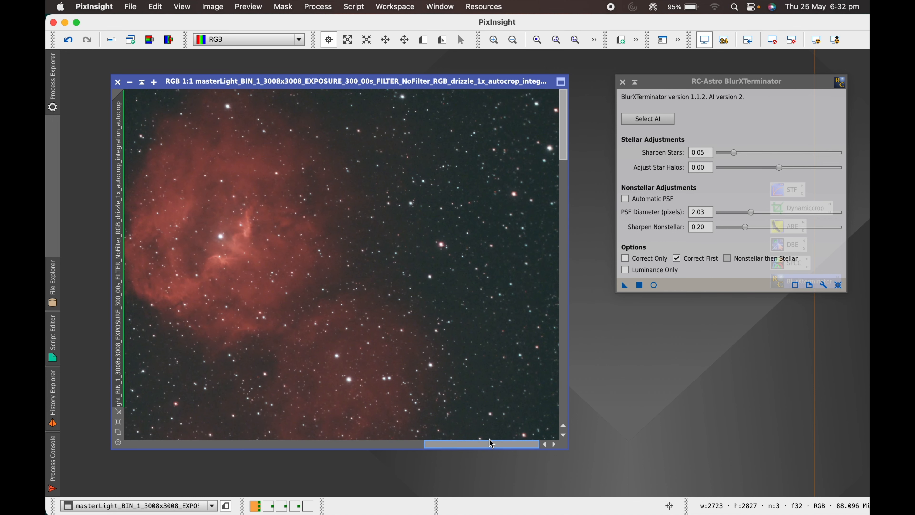
pyautogui.click(68, 39)
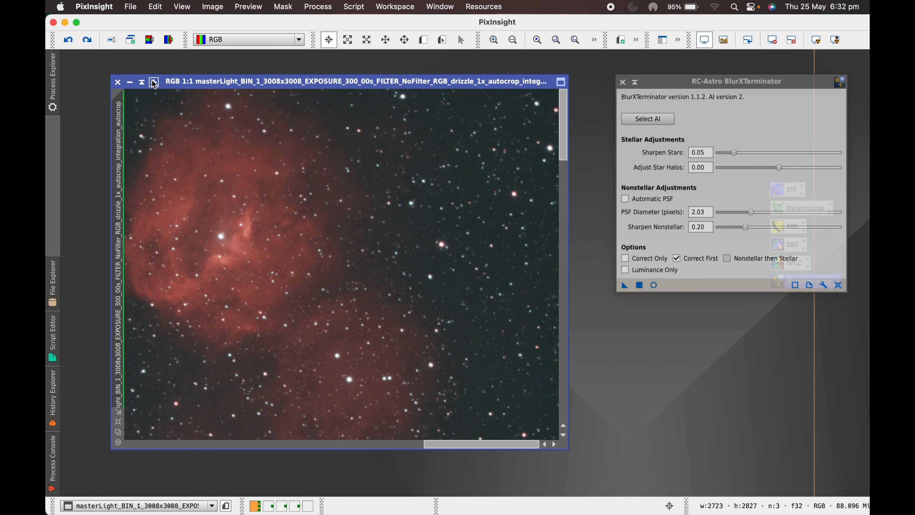
pyautogui.click(88, 41)
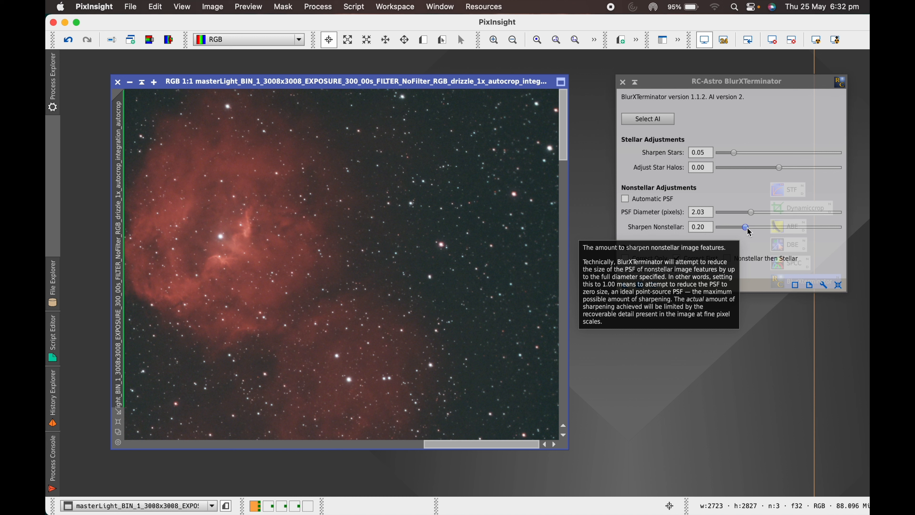
# Set BlurXTerminator's Sharpen Nonstellar to 1.00 and undo the last change to the image
pyautogui.moveTo(746, 227); pyautogui.dragTo(839, 228)
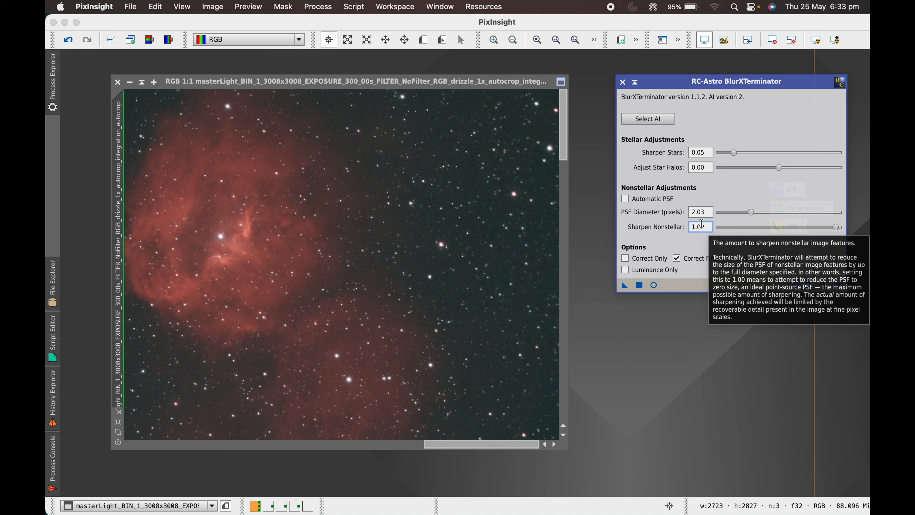
pyautogui.click(69, 42)
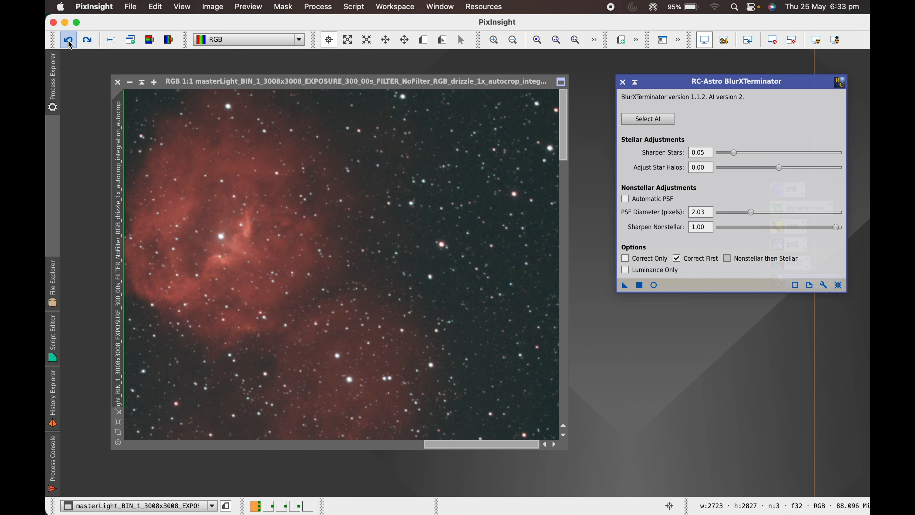
# Duplicate the nebula image as a comparison copy and move the clone beside the original
pyautogui.rightClick(125, 136)
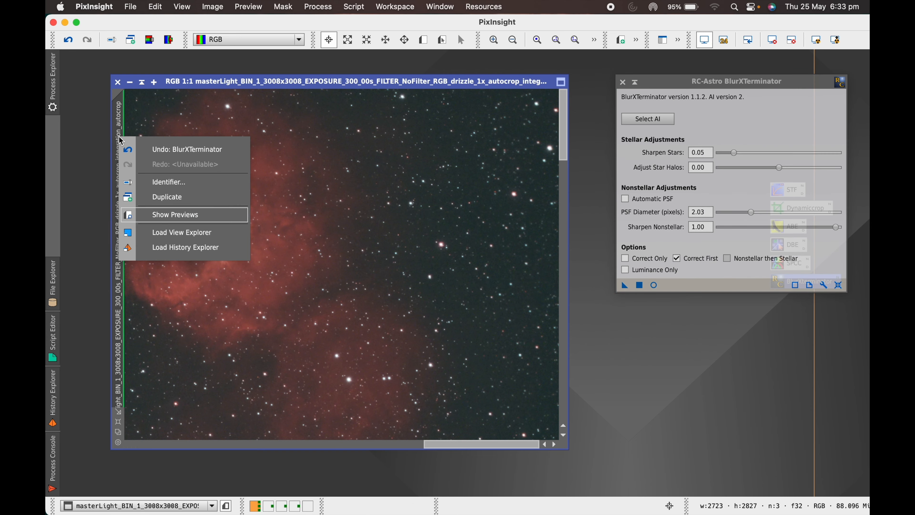
pyautogui.click(166, 197)
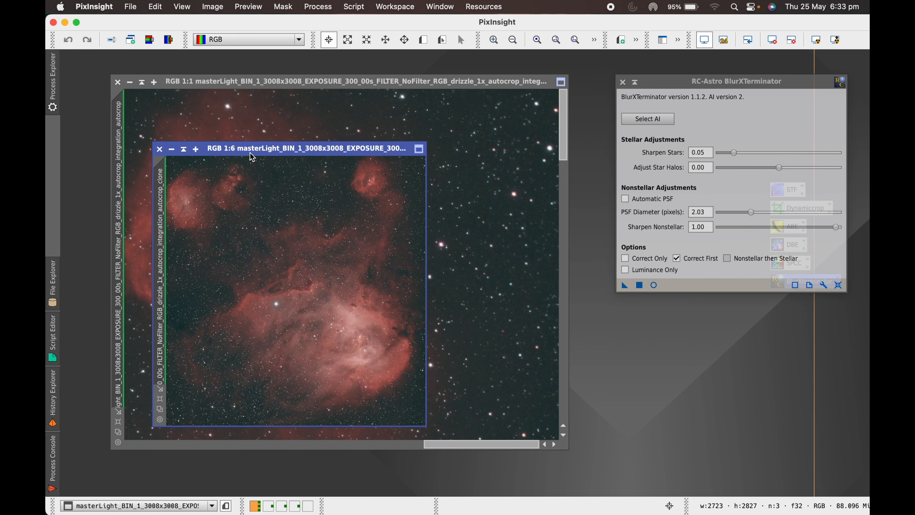
pyautogui.moveTo(250, 149)
pyautogui.mouseDown()
pyautogui.moveTo(423, 131)
pyautogui.moveTo(526, 186)
pyautogui.moveTo(658, 202)
pyautogui.mouseUp()
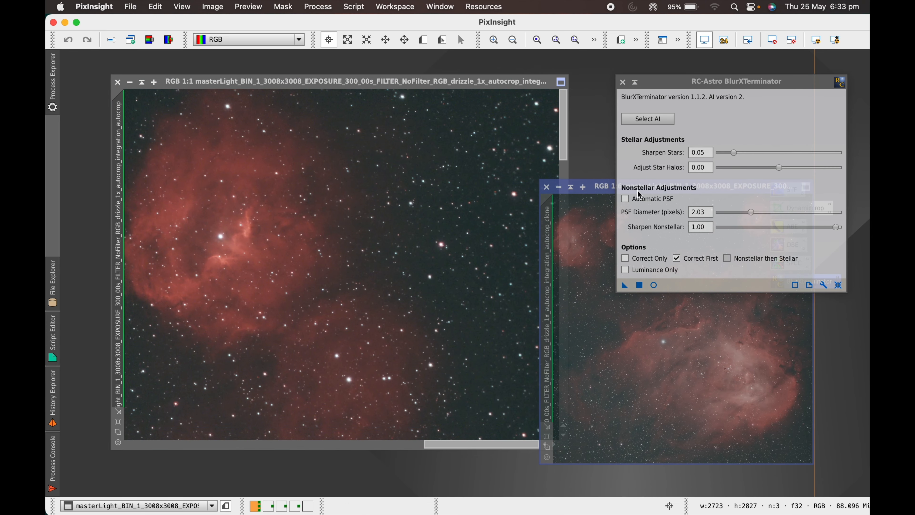
# Shift the original image window away from the clone and apply BlurXTerminator to the original with Sharpen Nonstellar at 1.00
pyautogui.click(380, 85)
pyautogui.moveTo(378, 84); pyautogui.dragTo(348, 75)
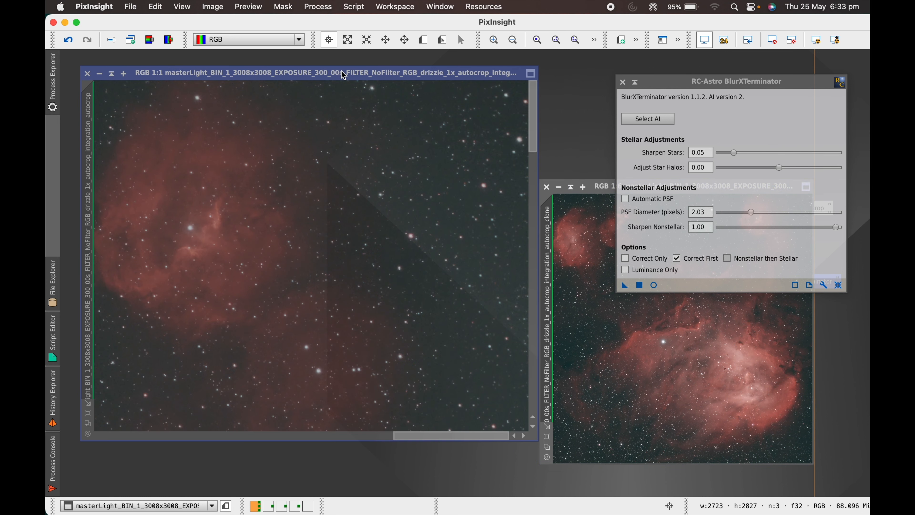
pyautogui.moveTo(624, 285); pyautogui.dragTo(269, 266)
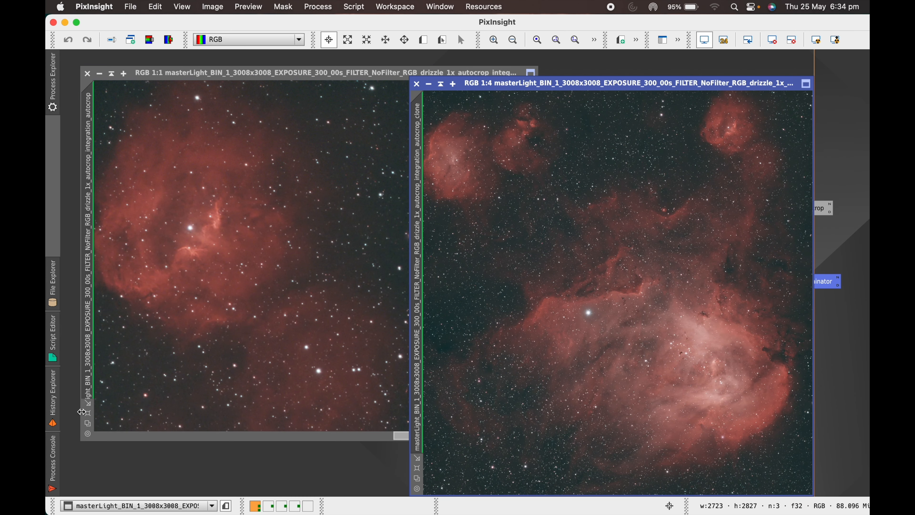
# Examine the original and the clone side by side at matching magnifications, comparing sharpness along the nebula ridge, dark knots and bright core
pyautogui.click(86, 411)
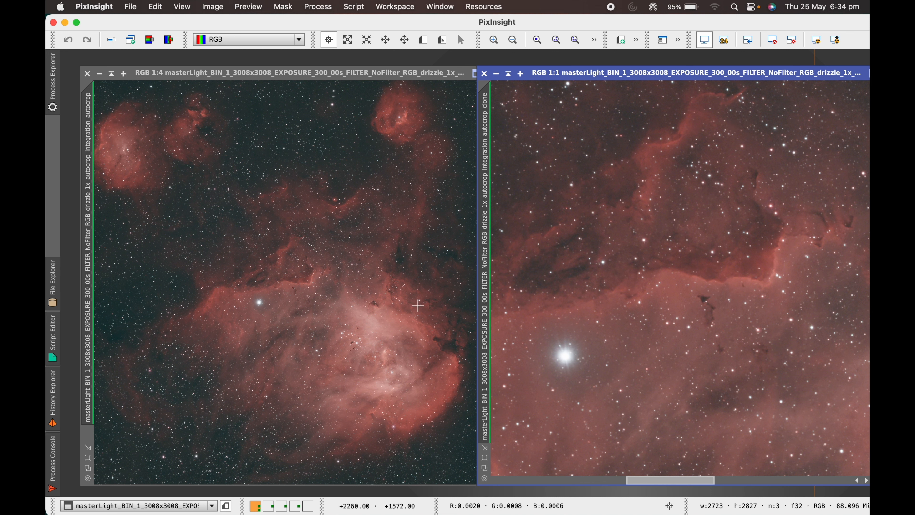
pyautogui.click(251, 288)
pyautogui.press('super+1')
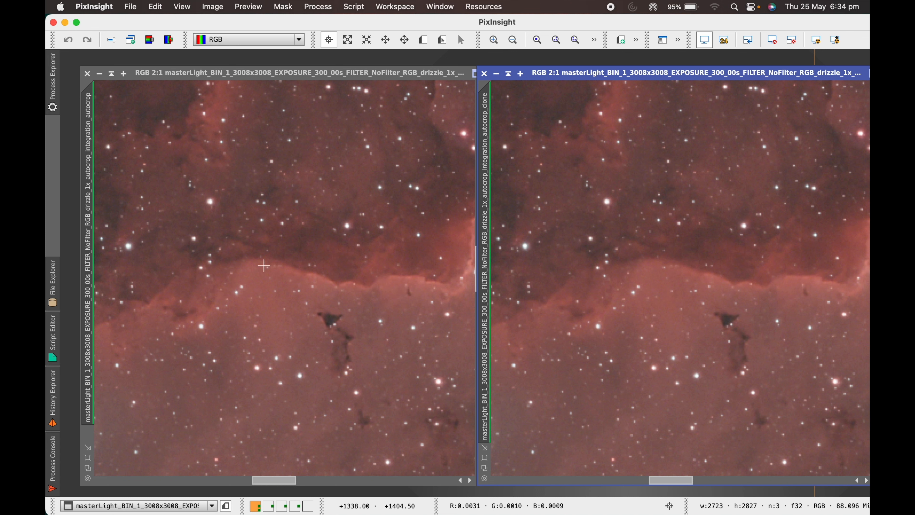
pyautogui.scroll(-1, 305, 282)
pyautogui.scroll(-1, 661, 319)
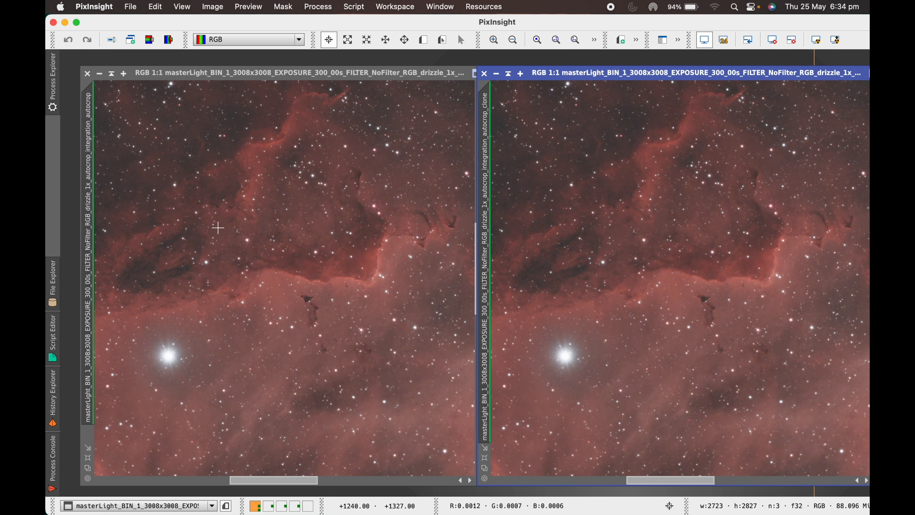
pyautogui.scroll(2, 218, 225)
pyautogui.scroll(-2, 219, 223)
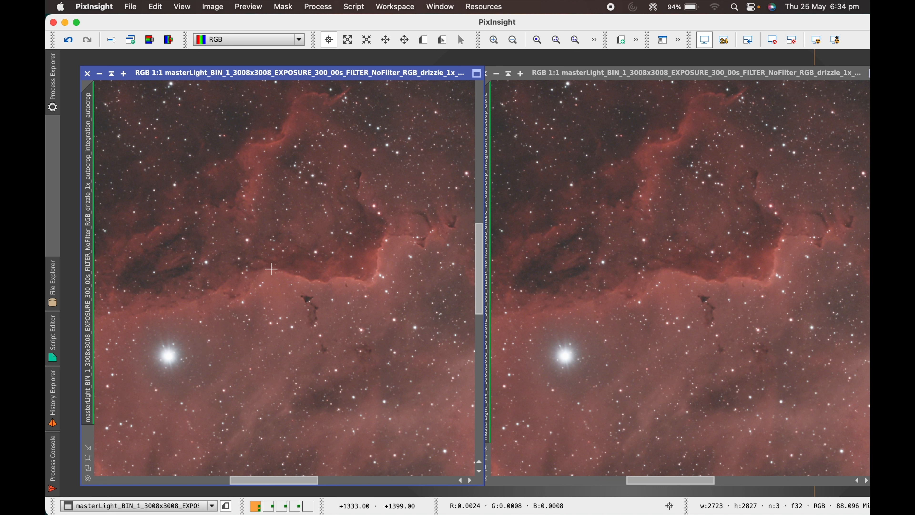
pyautogui.scroll(2, 263, 280)
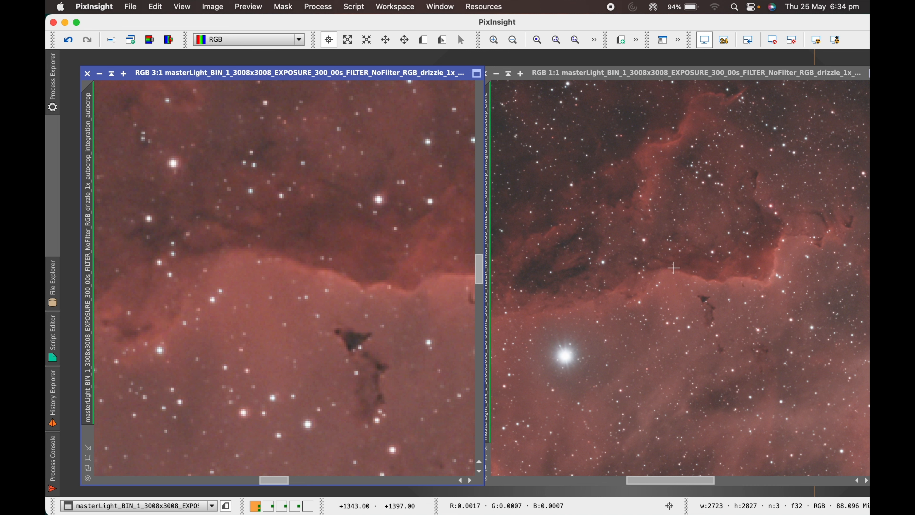
pyautogui.scroll(2, 673, 268)
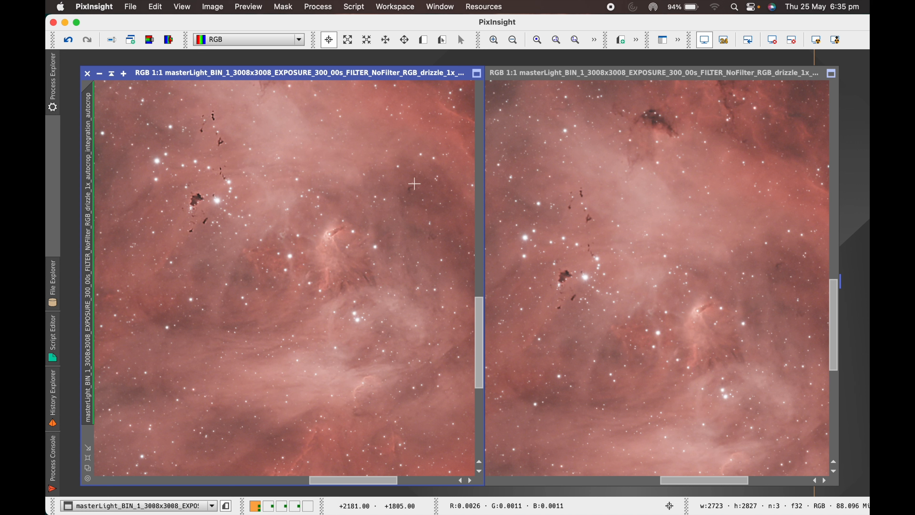
pyautogui.scroll(1, 415, 184)
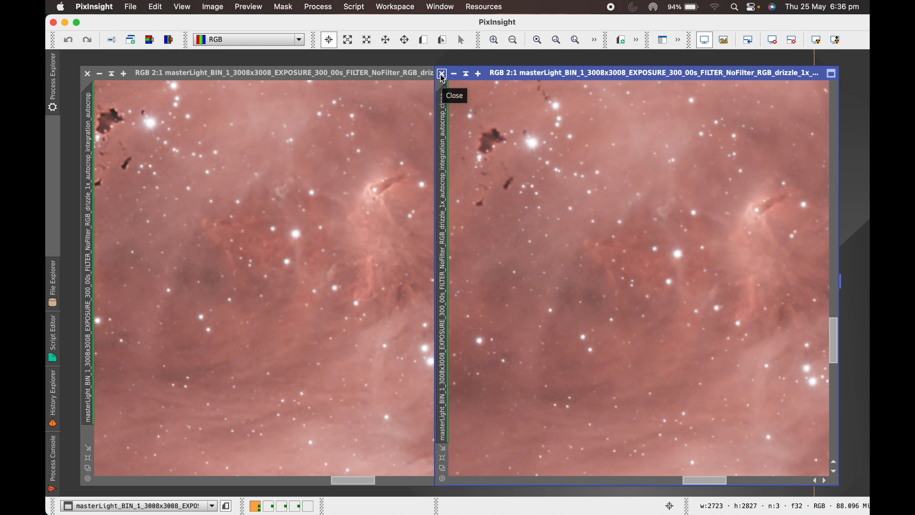
# Close the comparison clone and reposition the remaining nebula image in the workspace
pyautogui.click(442, 74)
pyautogui.scroll(-4, 263, 197)
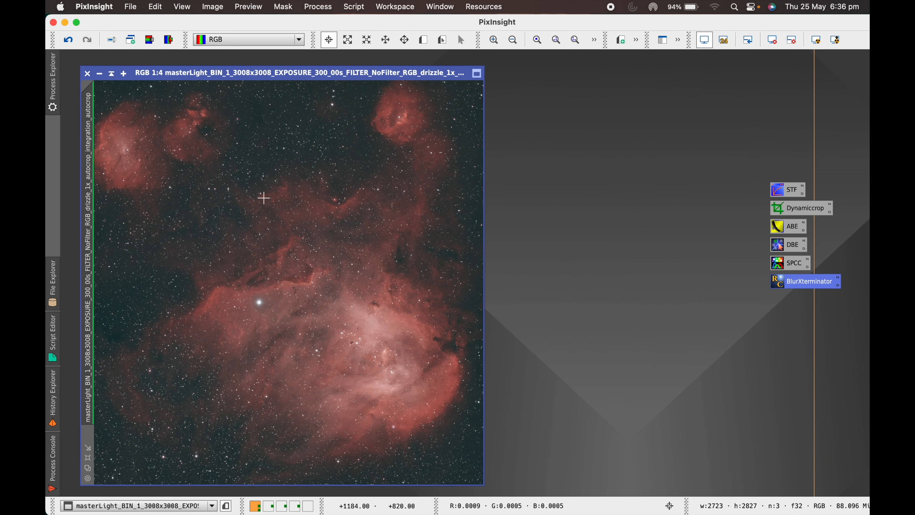
pyautogui.moveTo(337, 74); pyautogui.dragTo(430, 67)
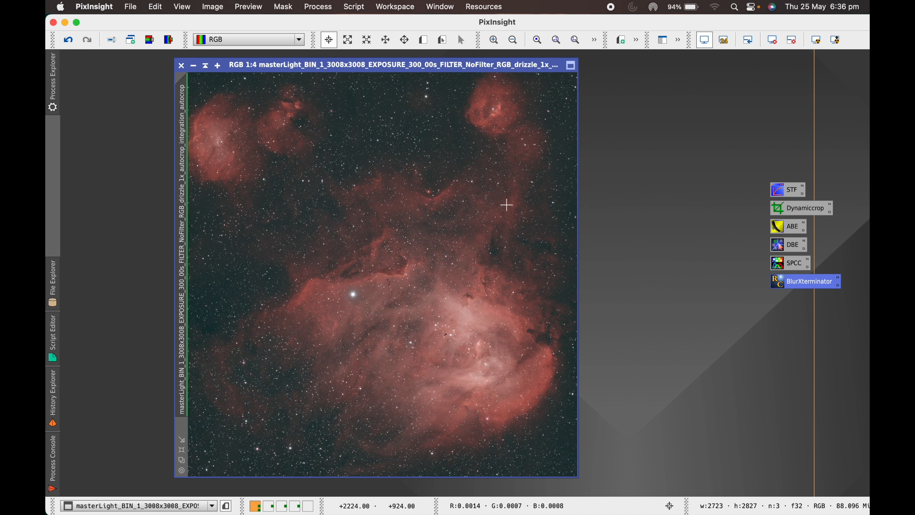
# Send the nebula image to Workspace02
pyautogui.rightClick(396, 72)
pyautogui.moveTo(439, 82)
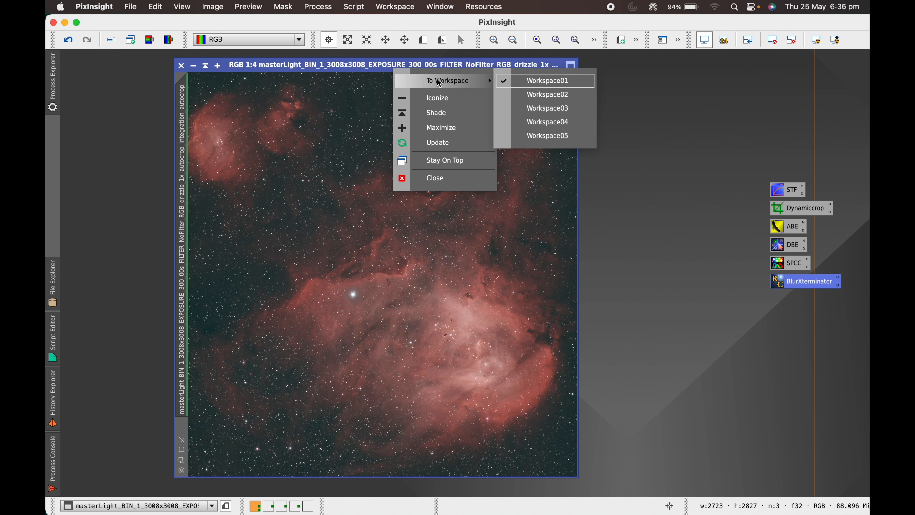
pyautogui.click(544, 97)
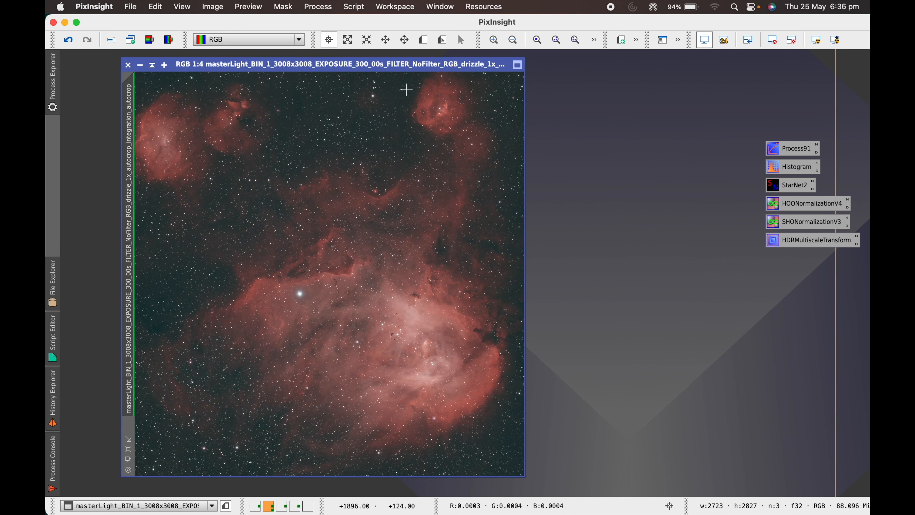
# Reset the nebula image's existing screen stretch and apply a linked ScreenTransferFunction auto-stretch to it
pyautogui.moveTo(424, 62); pyautogui.dragTo(415, 65)
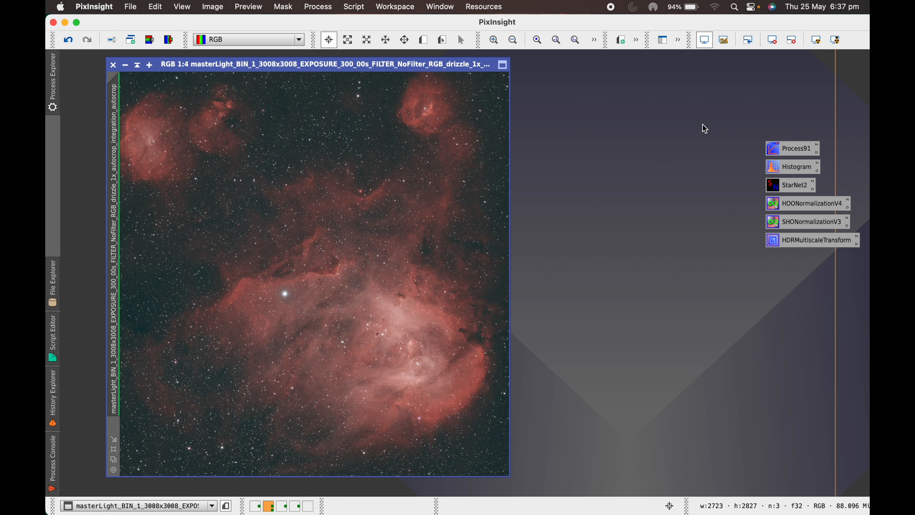
pyautogui.doubleClick(793, 152)
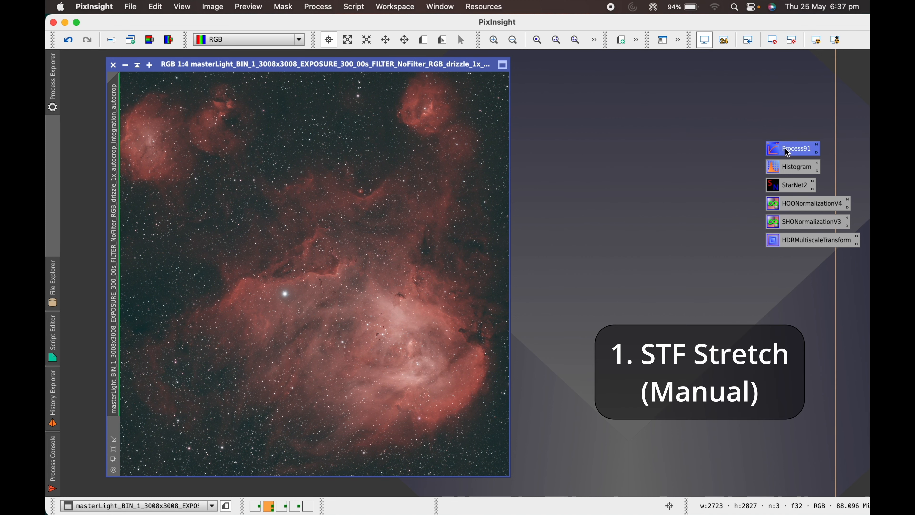
pyautogui.moveTo(644, 83); pyautogui.dragTo(668, 78)
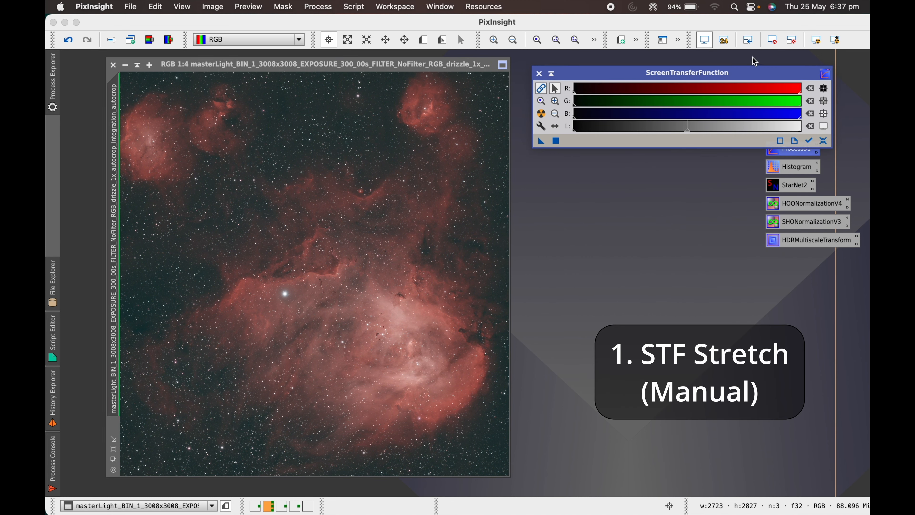
pyautogui.click(772, 39)
pyautogui.click(541, 113)
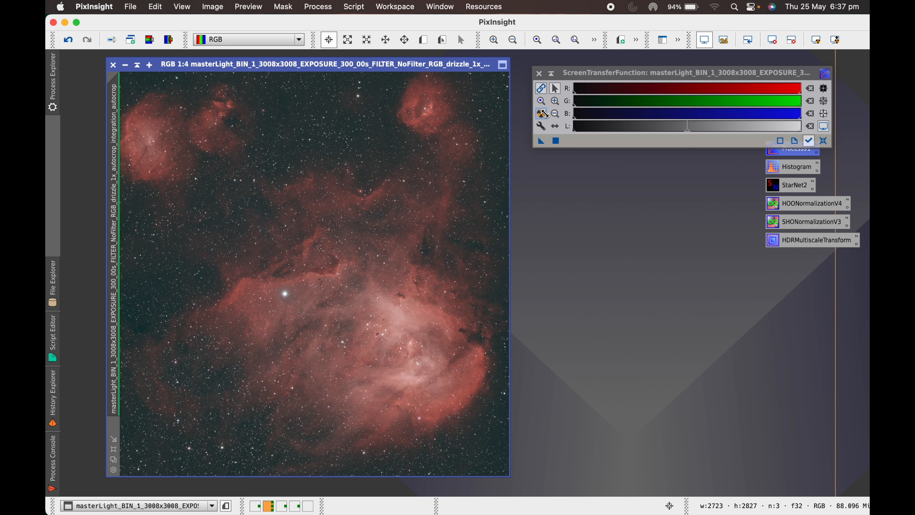
# Transfer the ScreenTransferFunction stretch to HistogramTransformation, apply it to the nebula image and close the histogram tool
pyautogui.doubleClick(793, 166)
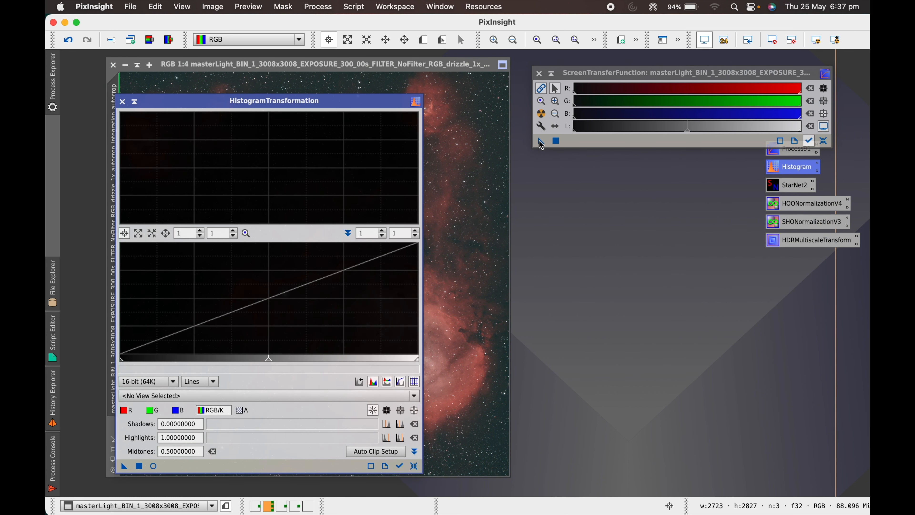
pyautogui.moveTo(541, 141); pyautogui.dragTo(297, 469)
pyautogui.moveTo(347, 103); pyautogui.dragTo(656, 59)
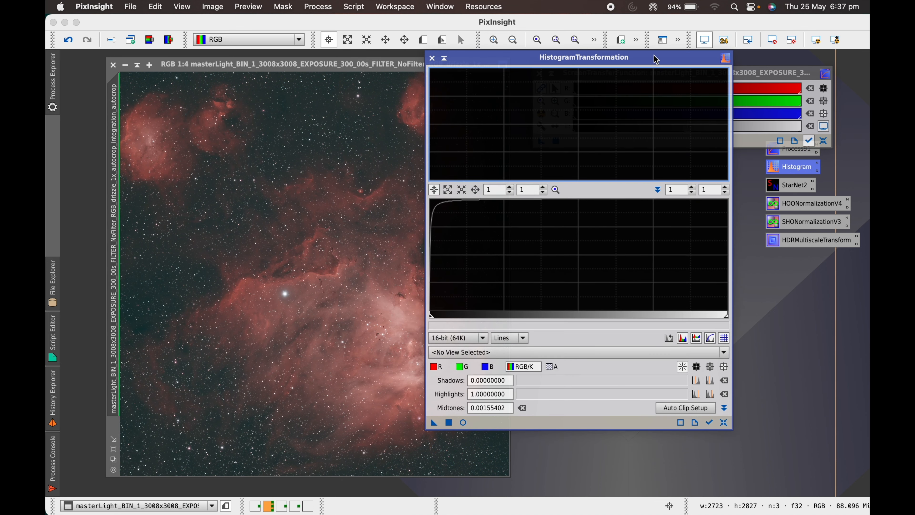
pyautogui.click(294, 263)
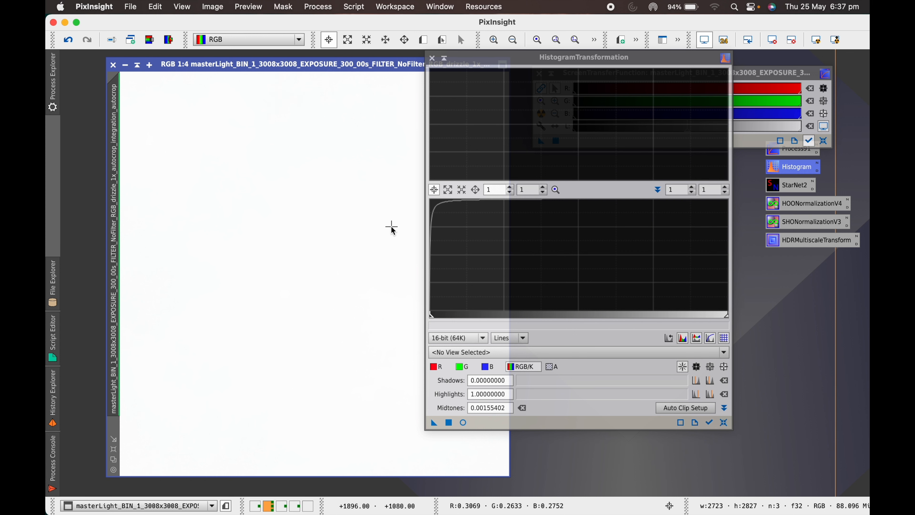
pyautogui.click(432, 58)
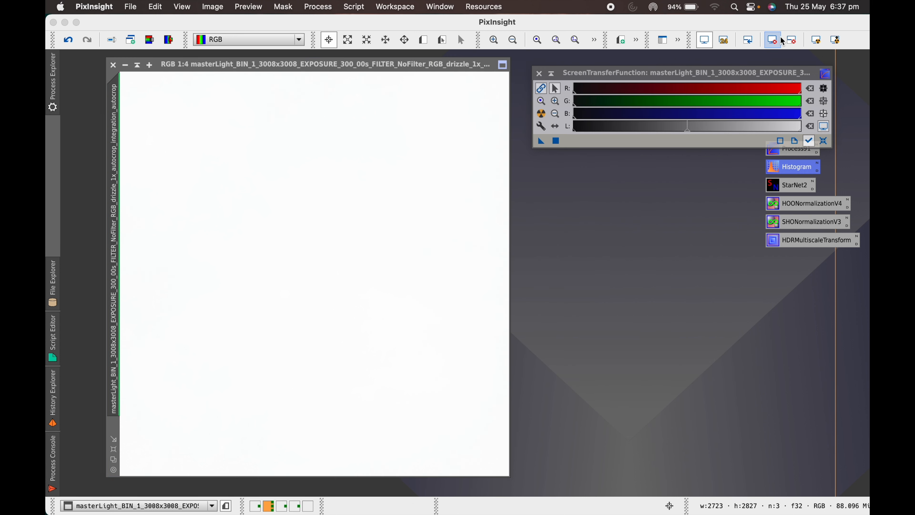
# Clear the image's screen stretch, inspect the permanently stretched nebula ridge, close ScreenTransferFunction and undo the histogram stretch
pyautogui.click(772, 40)
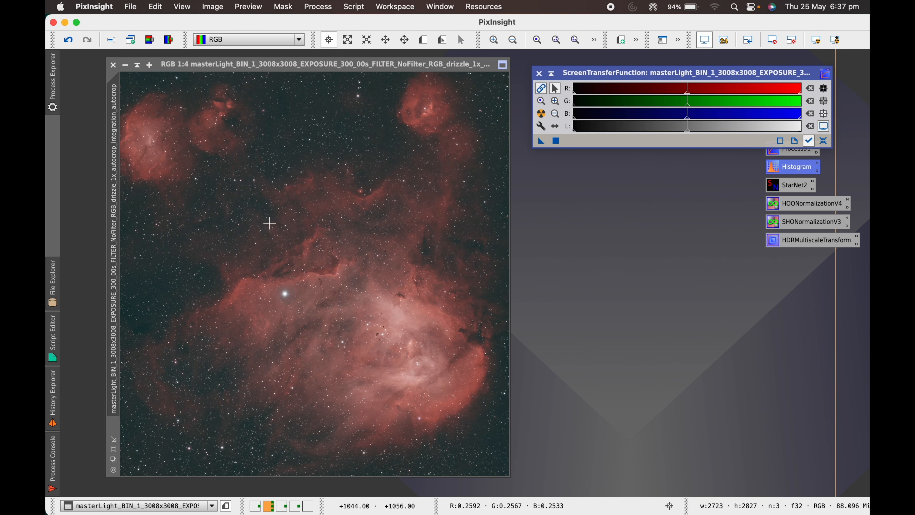
pyautogui.scroll(3, 326, 266)
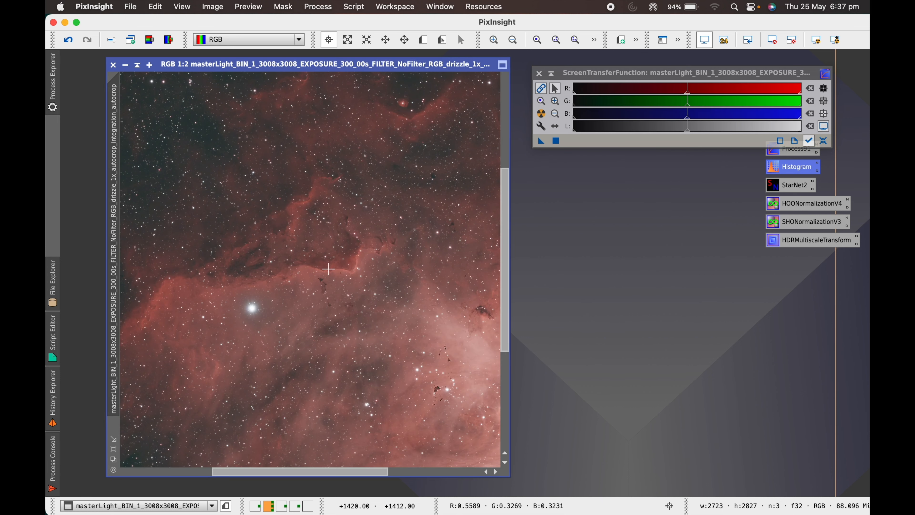
pyautogui.scroll(-2, 328, 268)
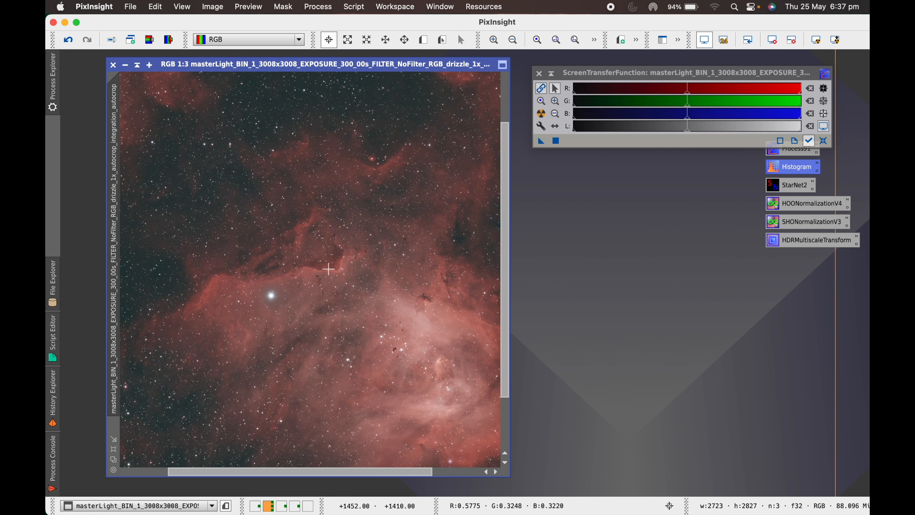
pyautogui.scroll(-1, 328, 268)
pyautogui.click(539, 73)
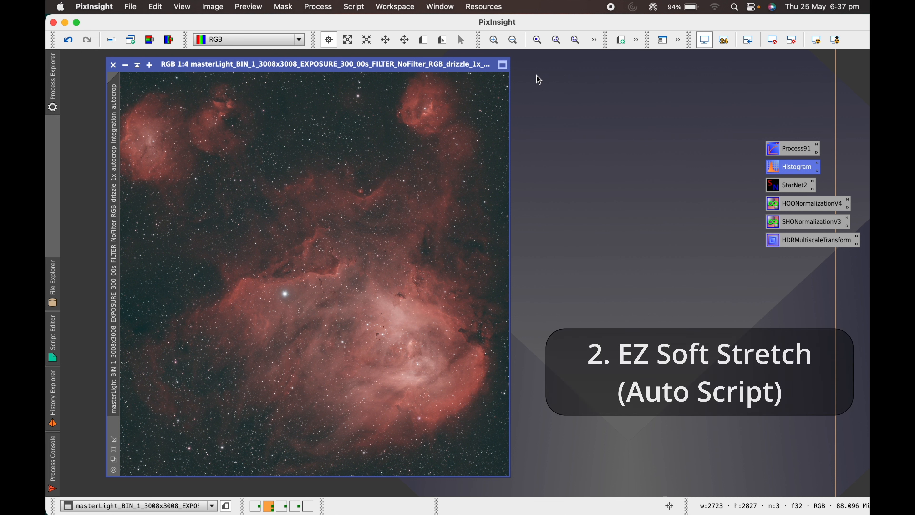
pyautogui.click(68, 39)
# Run EZ Soft Stretch on the nebula image with Target Median 0.20, Expand Low 0.05 and Aggressiveness 10.0, and dismiss the console
pyautogui.click(350, 9)
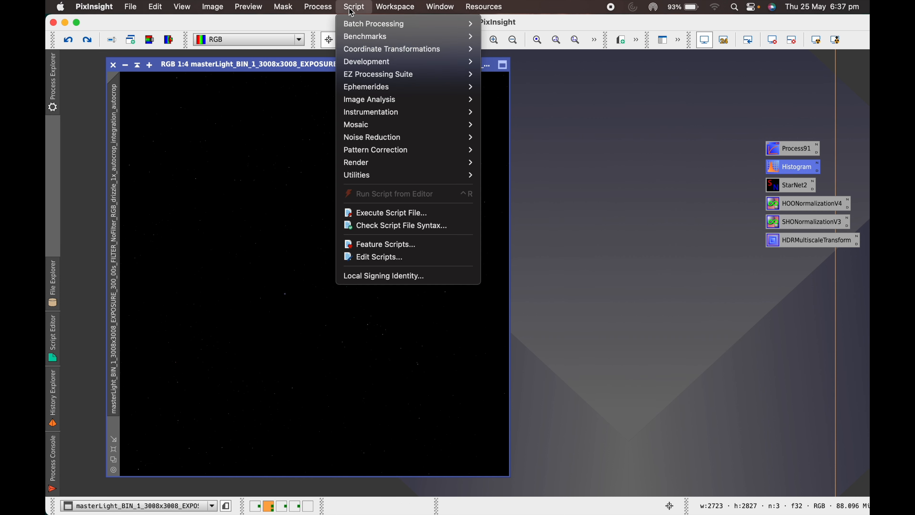
pyautogui.moveTo(384, 81)
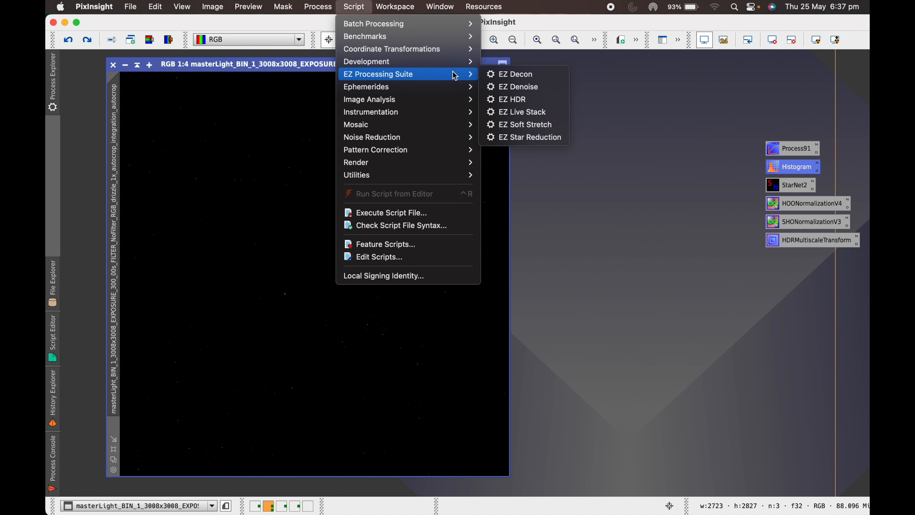
pyautogui.click(532, 113)
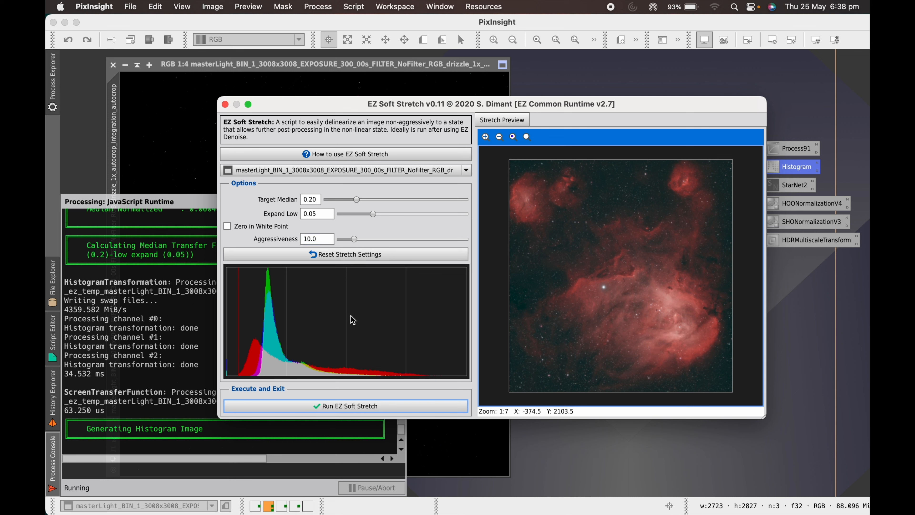
pyautogui.click(369, 406)
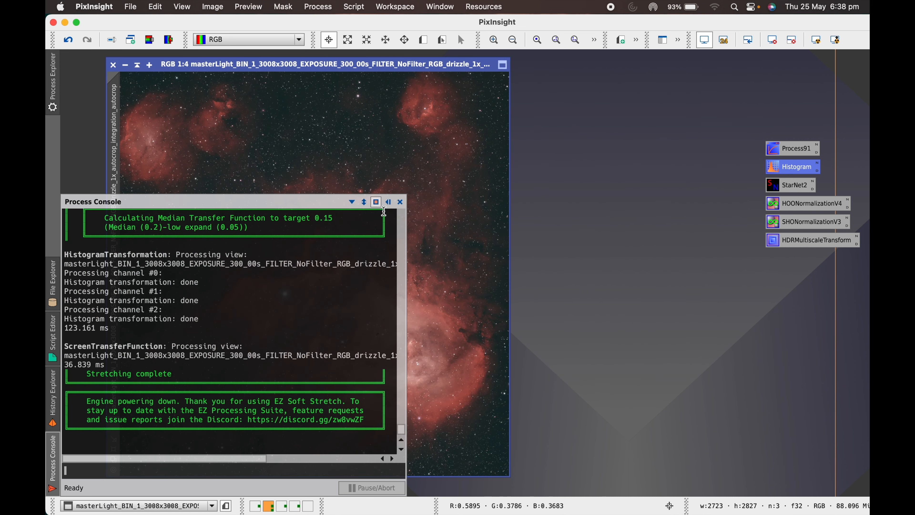
pyautogui.click(388, 202)
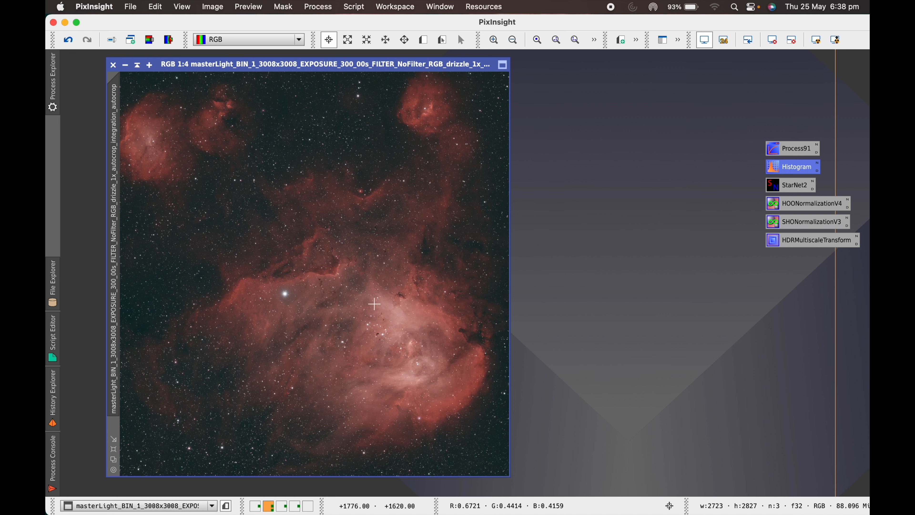
# Remove the stars from the stretched nebula image with StarNet2, using stride 256 and creating a star mask
pyautogui.moveTo(400, 65); pyautogui.dragTo(480, 71)
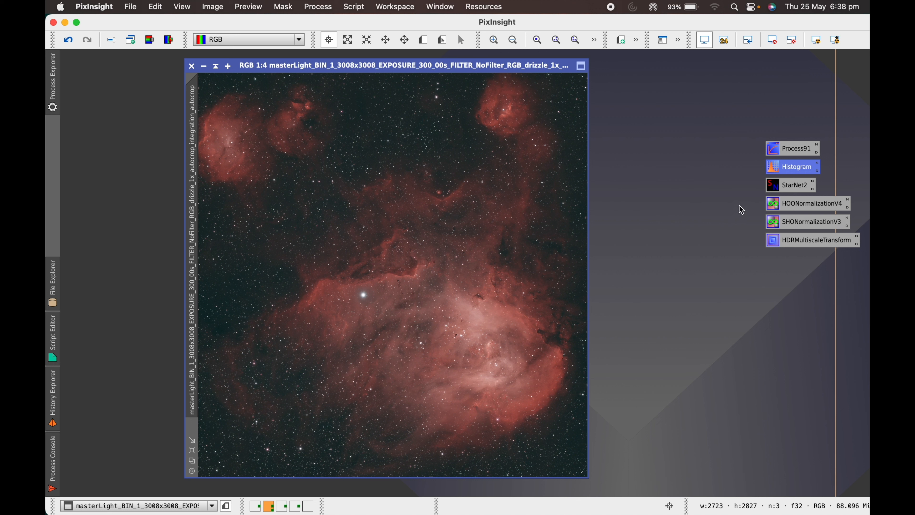
pyautogui.doubleClick(789, 185)
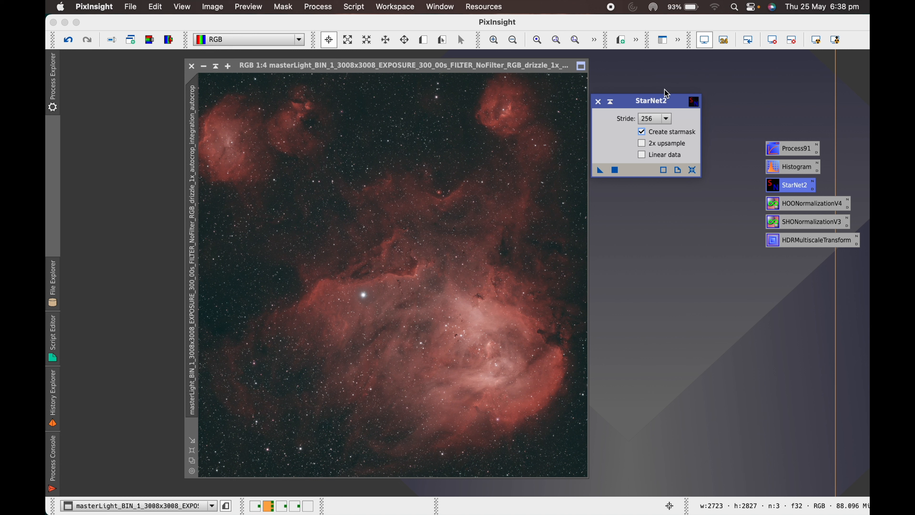
pyautogui.moveTo(654, 105); pyautogui.dragTo(699, 86)
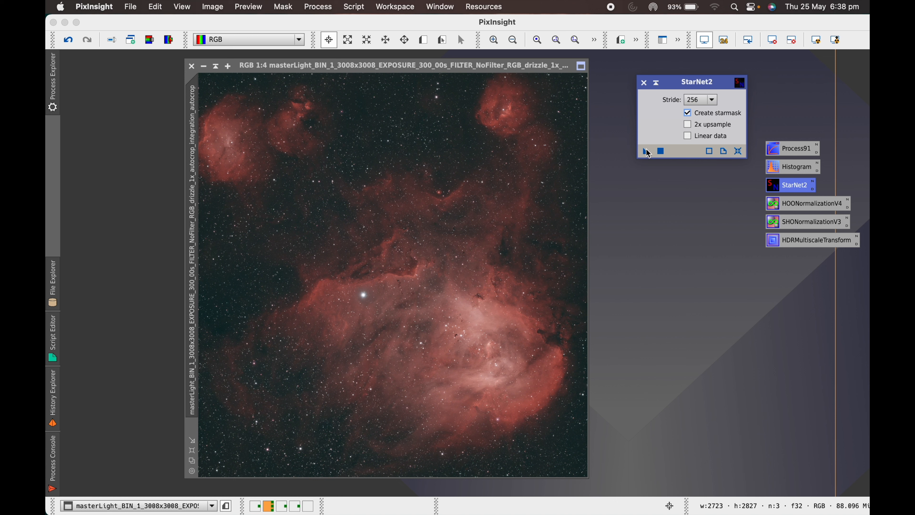
pyautogui.moveTo(645, 152); pyautogui.dragTo(492, 144)
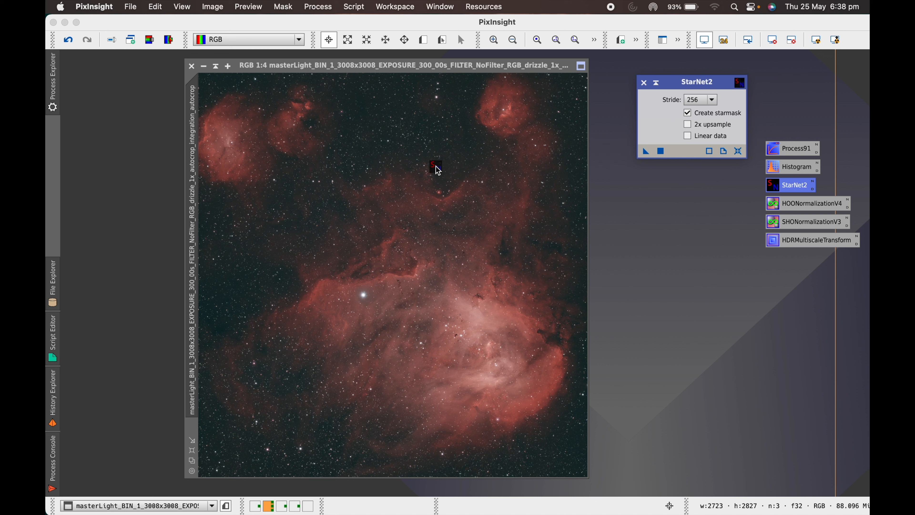
pyautogui.moveTo(433, 170); pyautogui.dragTo(434, 170)
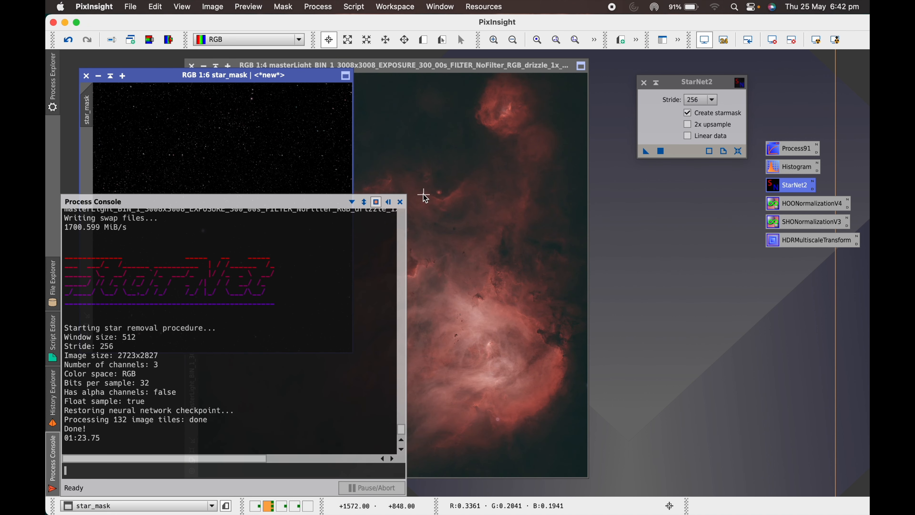
pyautogui.click(388, 202)
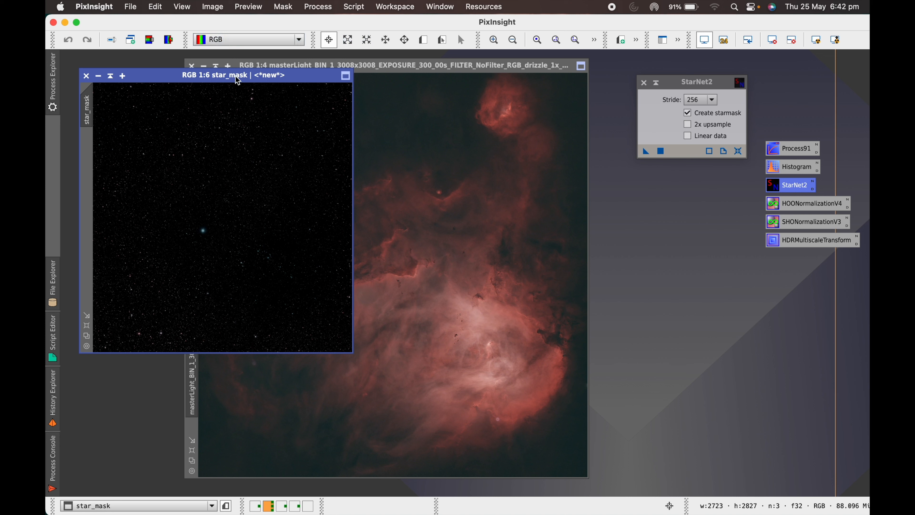
# Collapse the star mask window and set it aside, reposition the starless image and close StarNet2
pyautogui.moveTo(236, 76); pyautogui.dragTo(353, 91)
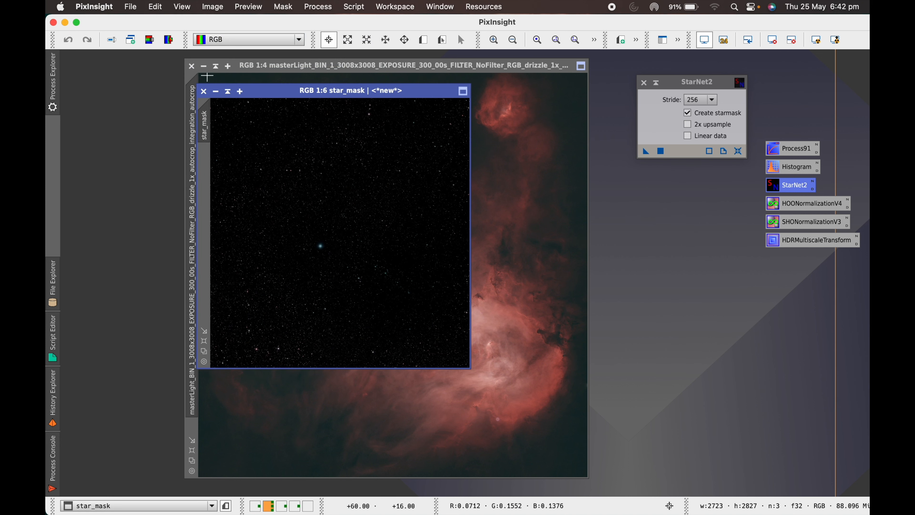
pyautogui.click(227, 92)
pyautogui.moveTo(330, 230)
pyautogui.mouseDown()
pyautogui.moveTo(165, 164)
pyautogui.moveTo(165, 153)
pyautogui.mouseUp()
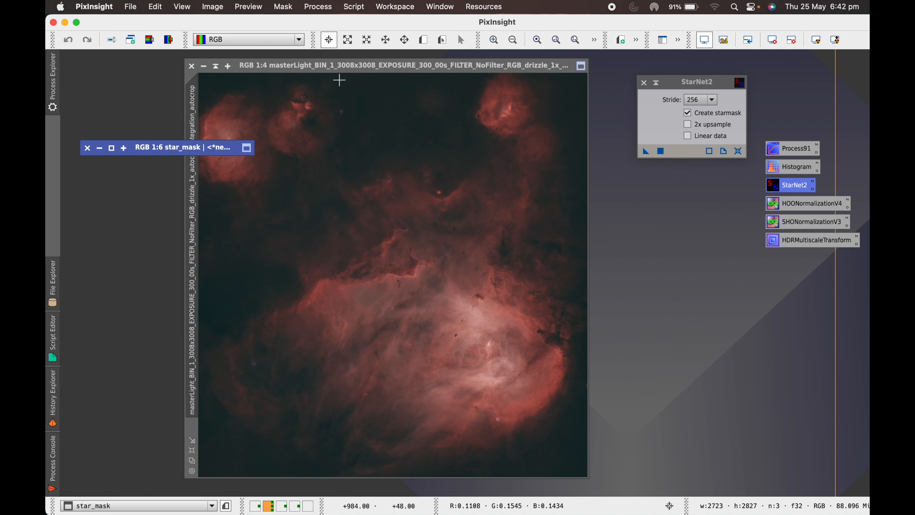
pyautogui.click(348, 69)
pyautogui.moveTo(347, 67); pyautogui.dragTo(368, 65)
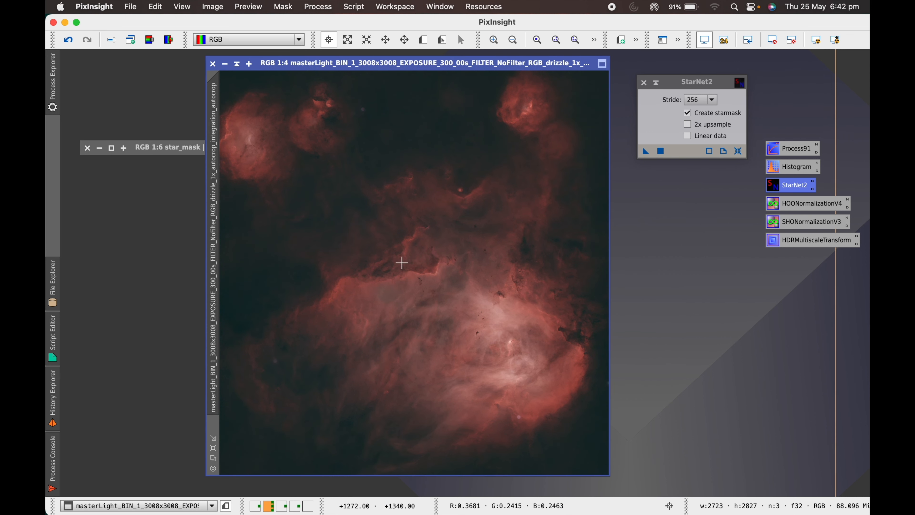
pyautogui.click(644, 83)
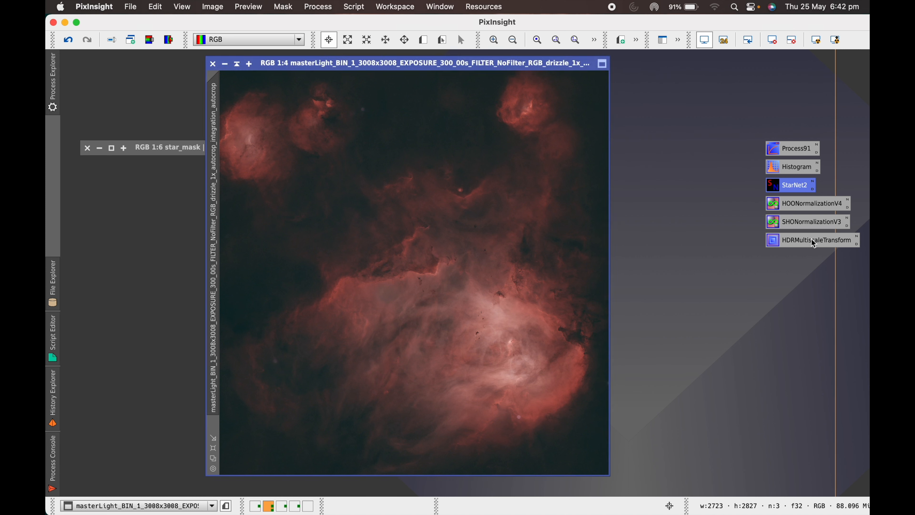
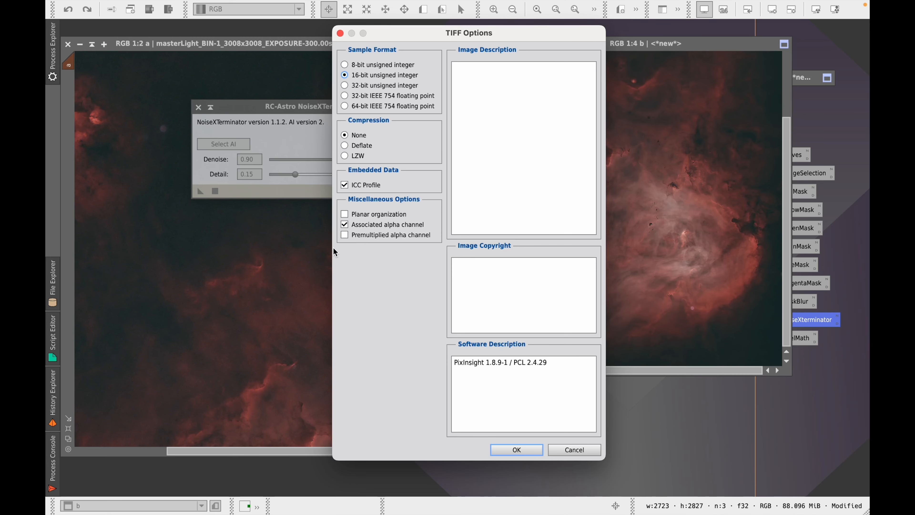
# Save image b as Starless.tiff in 16-bit unsigned integer format, without compression and with the ICC profile embedded
pyautogui.click(504, 450)
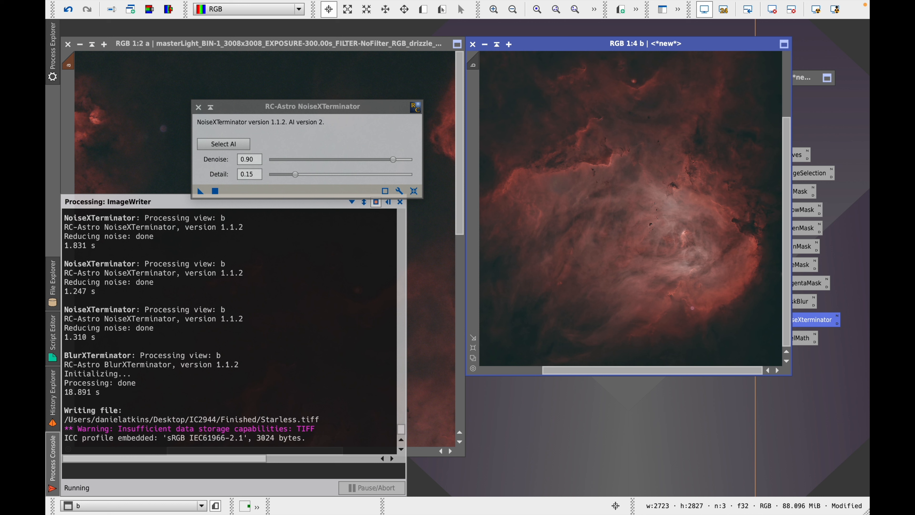
pyautogui.moveTo(155, 492)
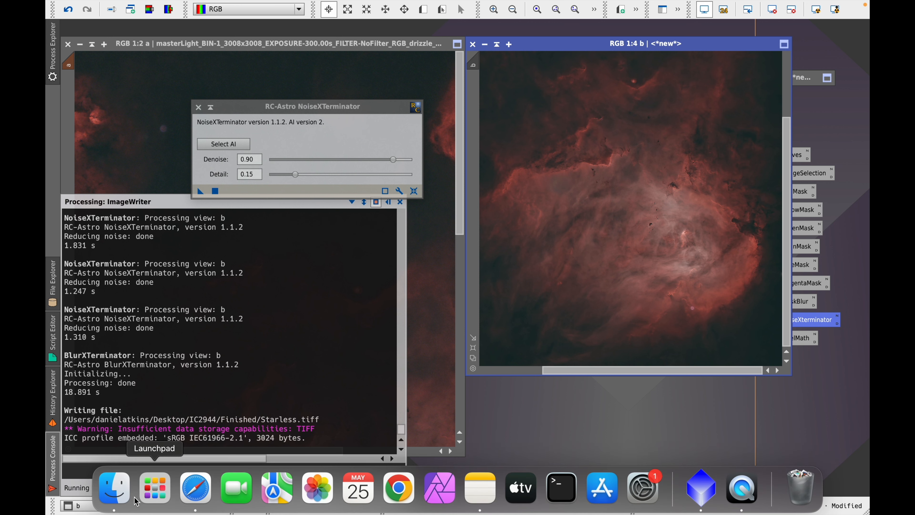
pyautogui.rightClick(800, 488)
pyautogui.click(811, 442)
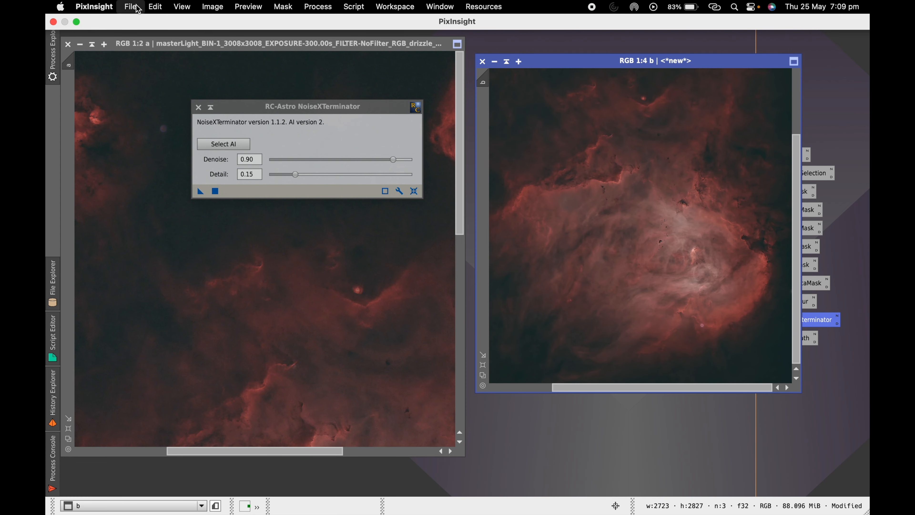
# Check the Finished folder for Starless.tiff without saving image b again, and move the NoiseXTerminator dialog off image a
pyautogui.click(130, 6)
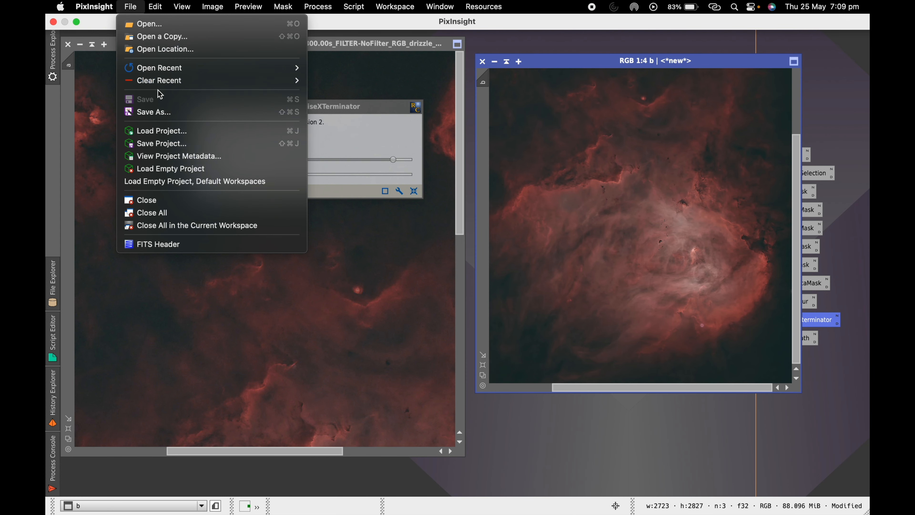
pyautogui.click(160, 110)
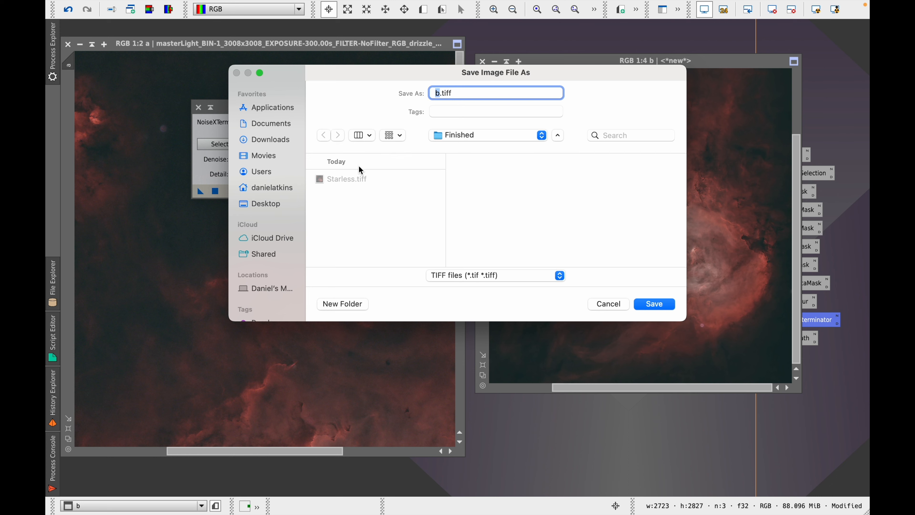
pyautogui.click(346, 179)
pyautogui.click(607, 304)
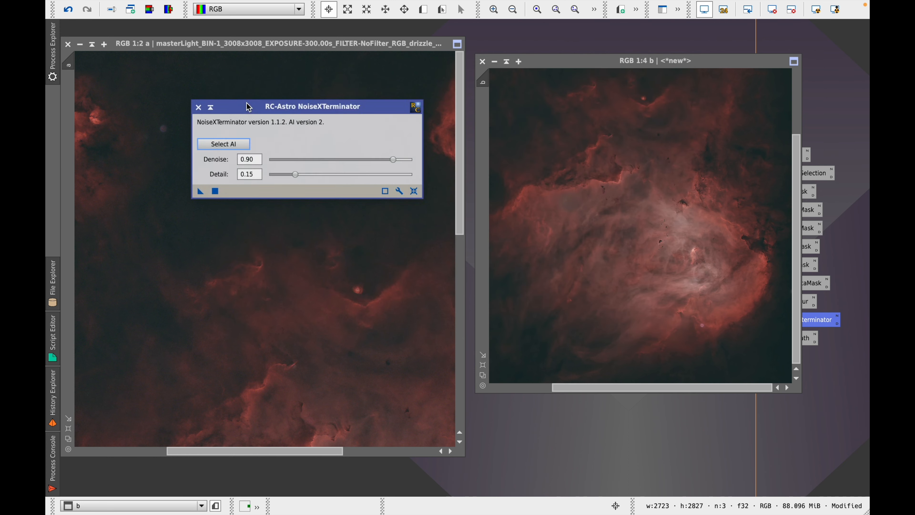
pyautogui.moveTo(250, 108); pyautogui.dragTo(616, 115)
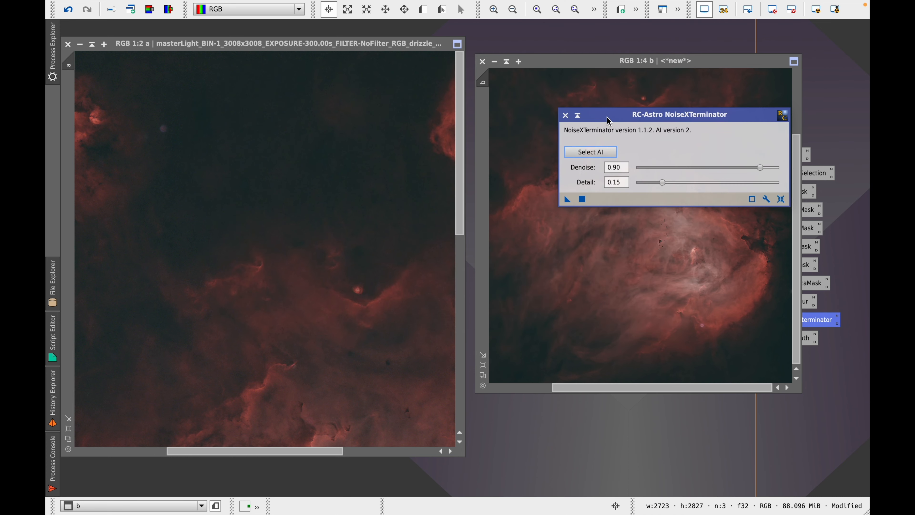
# Move the star_mask image from Workspace02 to Workspace03 and expand its collapsed window beside images a and b
pyautogui.moveTo(391, 45)
pyautogui.mouseDown()
pyautogui.moveTo(418, 44)
pyautogui.moveTo(401, 39)
pyautogui.mouseUp()
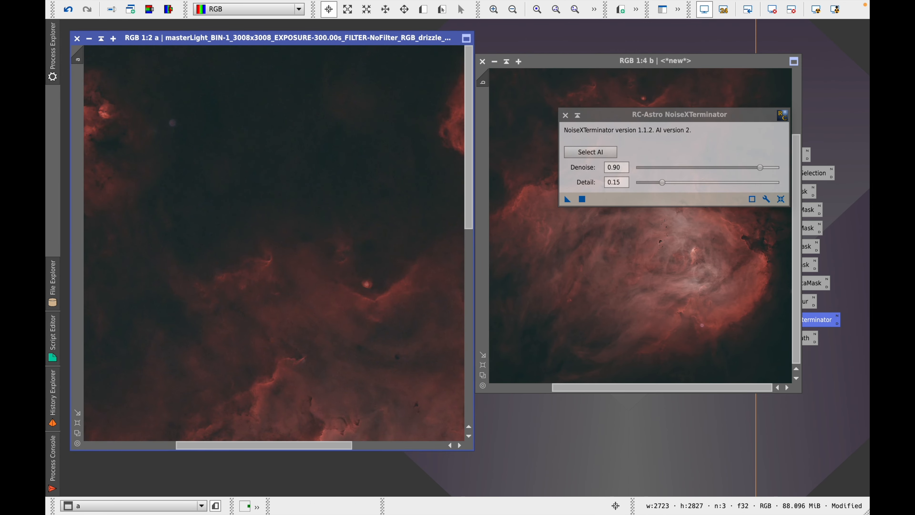
pyautogui.click(257, 507)
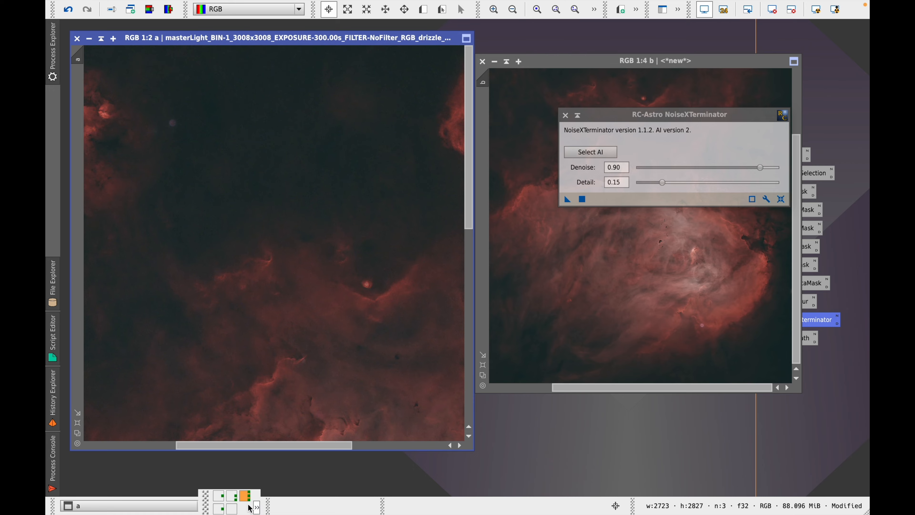
pyautogui.click(232, 497)
pyautogui.rightClick(202, 117)
pyautogui.moveTo(252, 130)
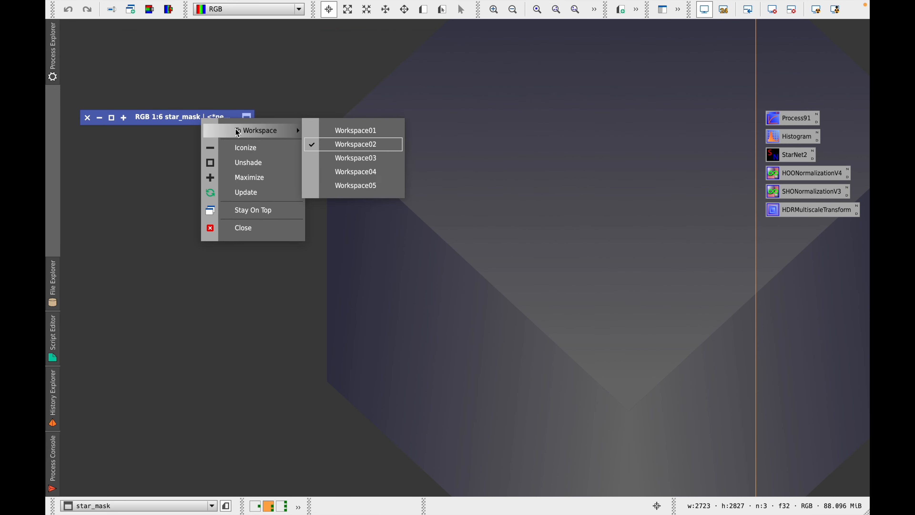
pyautogui.click(346, 159)
pyautogui.click(282, 505)
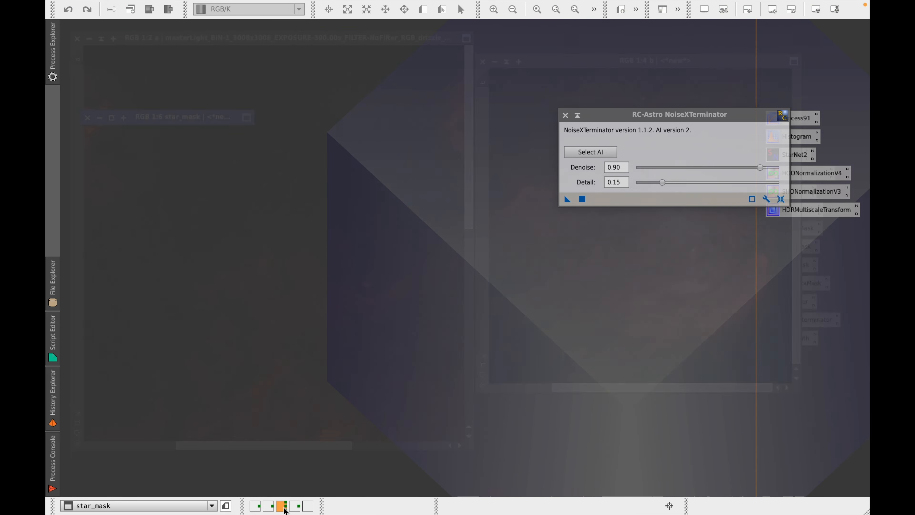
pyautogui.doubleClick(186, 119)
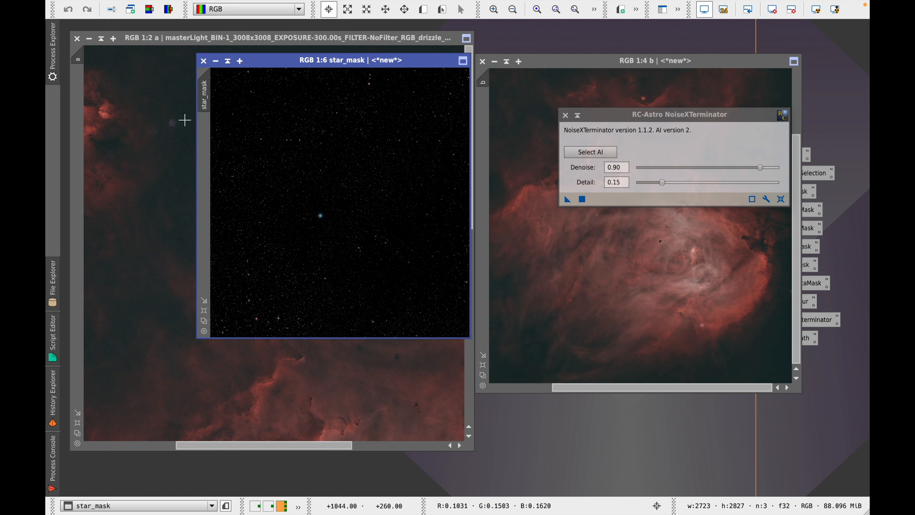
# Change the star_mask image's identifier to c
pyautogui.doubleClick(203, 99)
pyautogui.write('b')
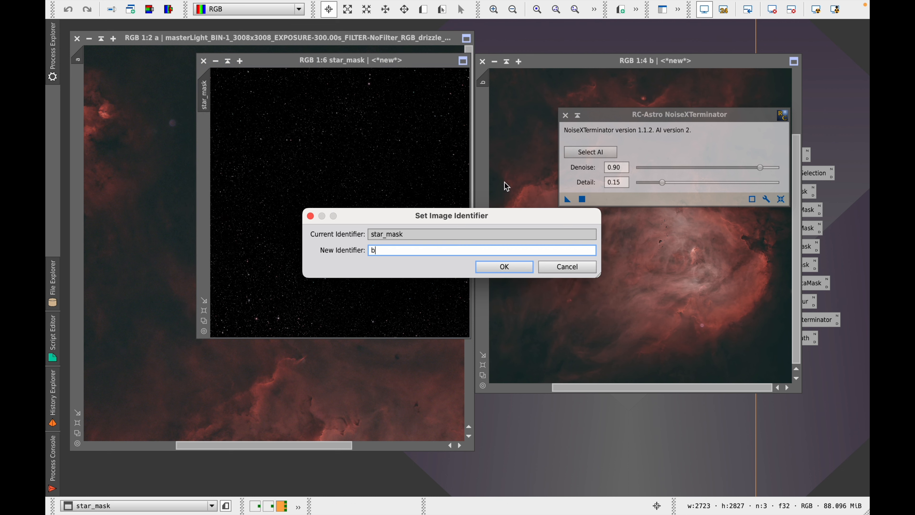
pyautogui.press('Return')
pyautogui.click(469, 265)
pyautogui.write('c')
pyautogui.click(513, 265)
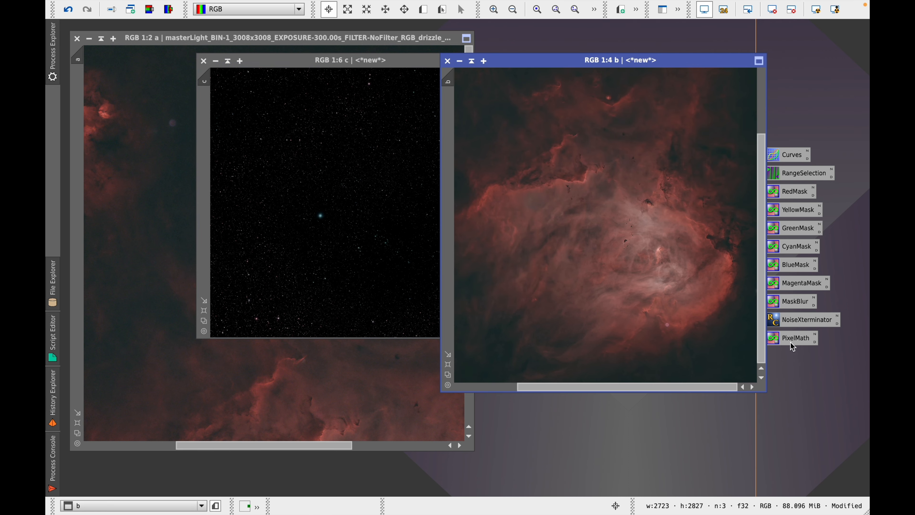
# Replace the PixelMath equations with a+c and generate a new image combining the starless nebula with its stars
pyautogui.doubleClick(790, 342)
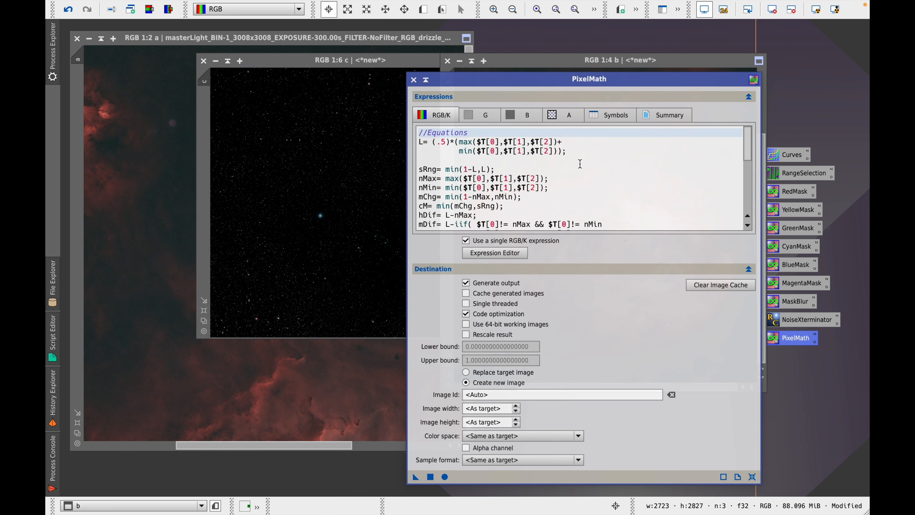
pyautogui.moveTo(753, 153); pyautogui.dragTo(749, 188)
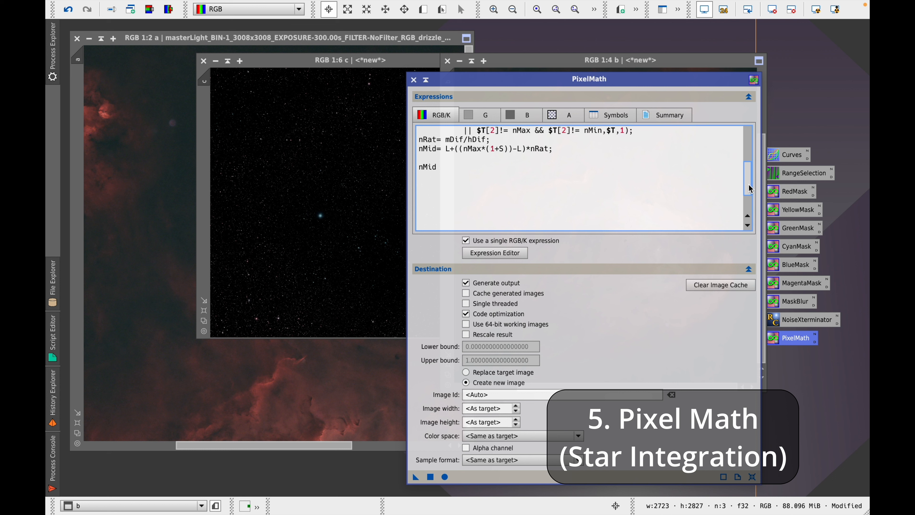
pyautogui.moveTo(583, 180); pyautogui.dragTo(438, 101)
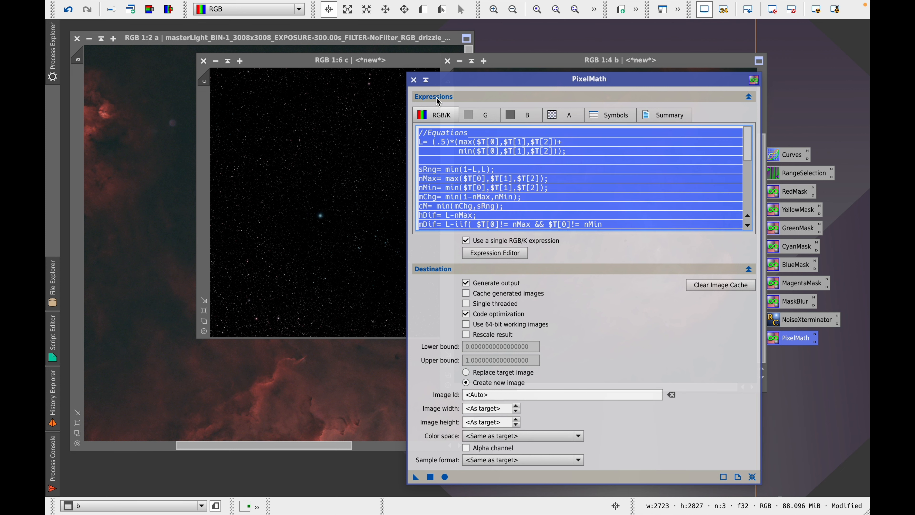
pyautogui.press('Delete')
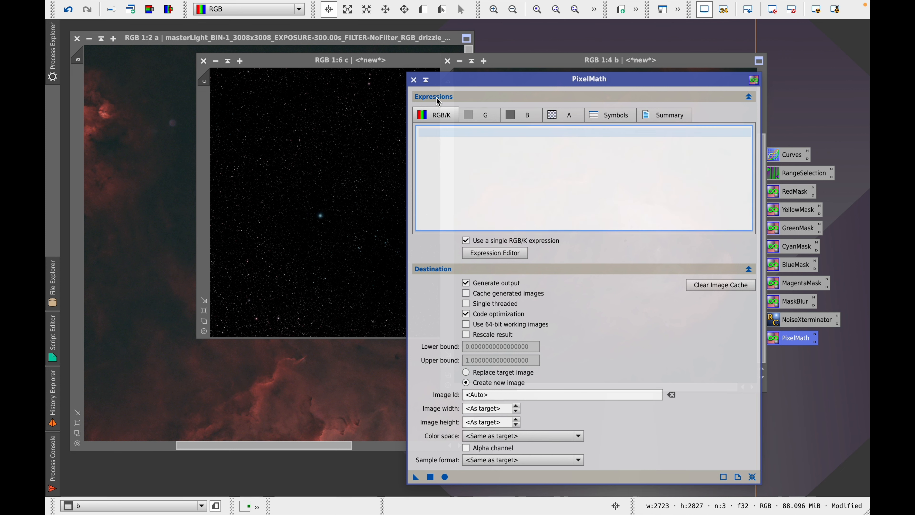
pyautogui.write('a+')
pyautogui.write('b')
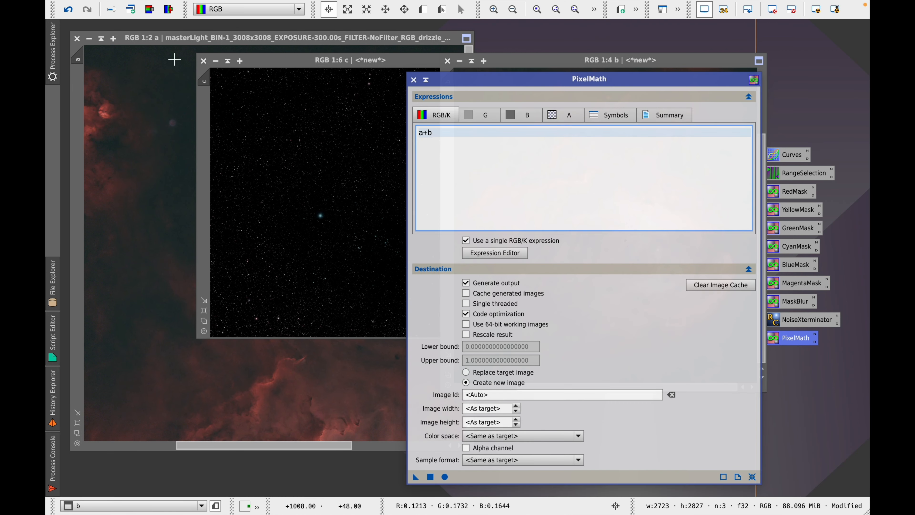
pyautogui.press('BackSpace')
pyautogui.write('c')
pyautogui.click(430, 477)
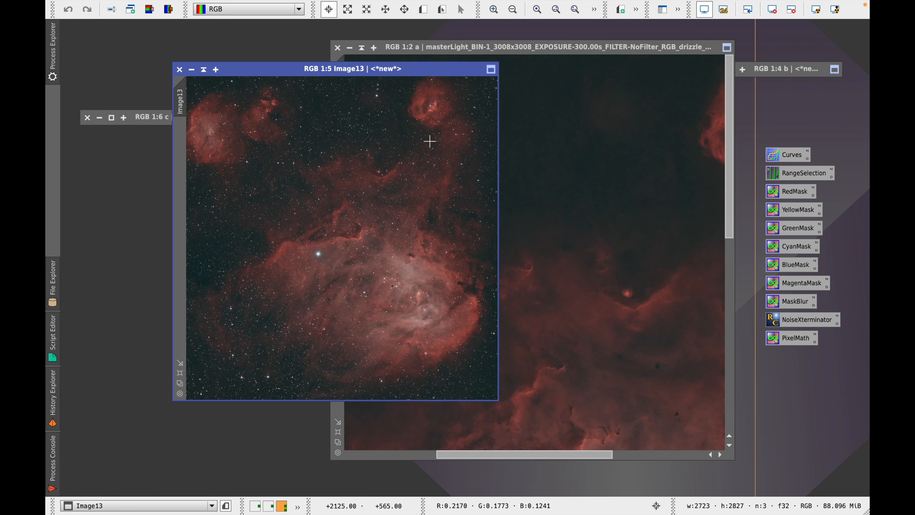
# Apply the saved NoiseXTerminator process to the combined nebula and star image, and hide the process console
pyautogui.hotkey('ctrl', '1')
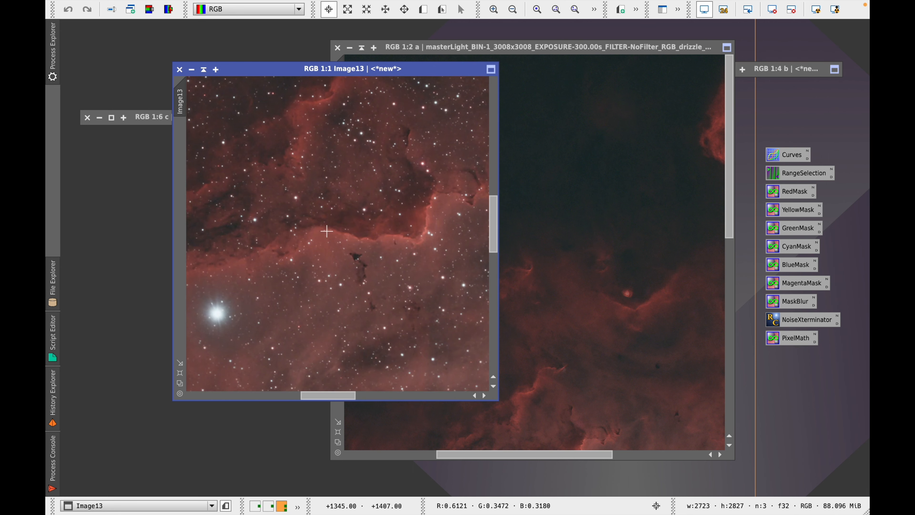
pyautogui.scroll(-3, 418, 260)
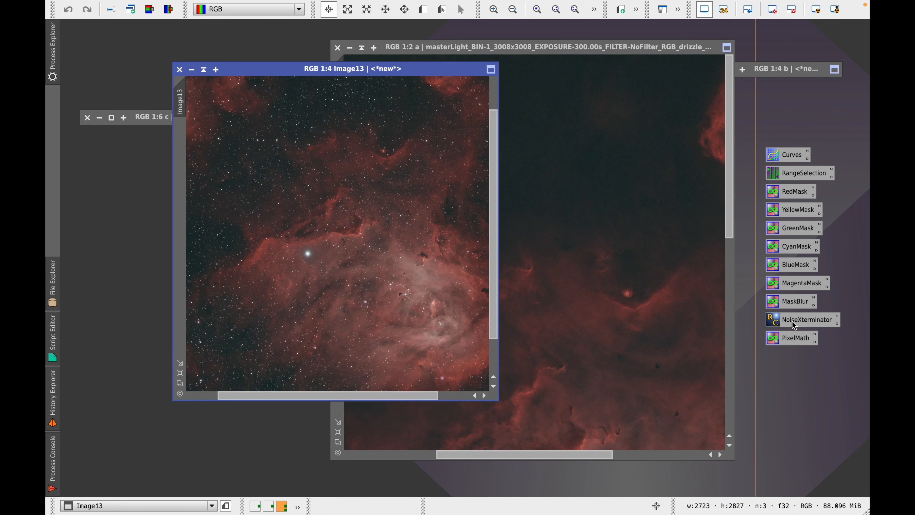
pyautogui.moveTo(794, 325); pyautogui.dragTo(438, 255)
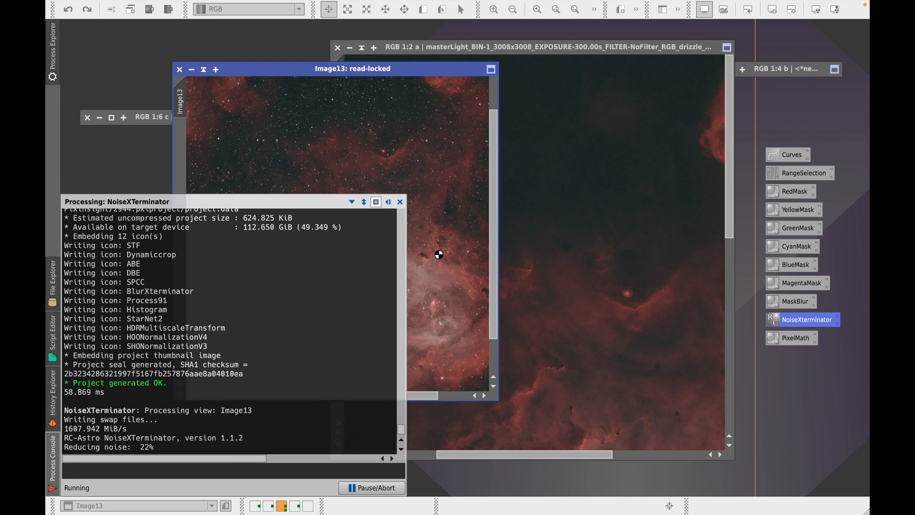
pyautogui.click(389, 203)
# Compare the combined image with and without noise reduction at 4:1 around the nebula ridge and dark cloud, keeping the noise reduction
pyautogui.scroll(6, 445, 216)
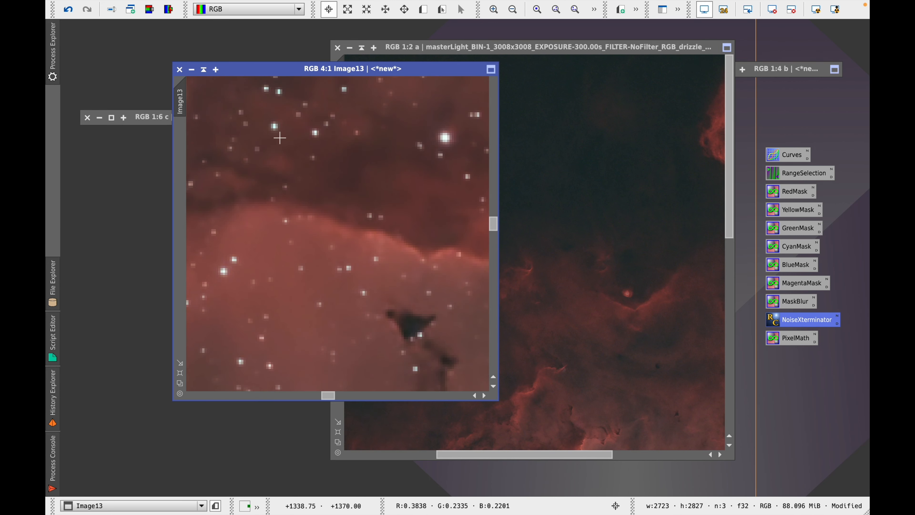
pyautogui.click(69, 10)
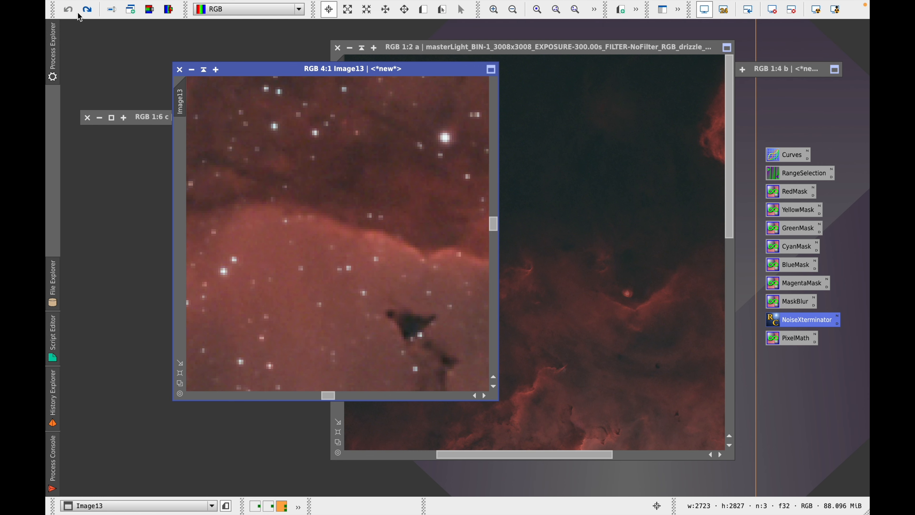
pyautogui.click(87, 9)
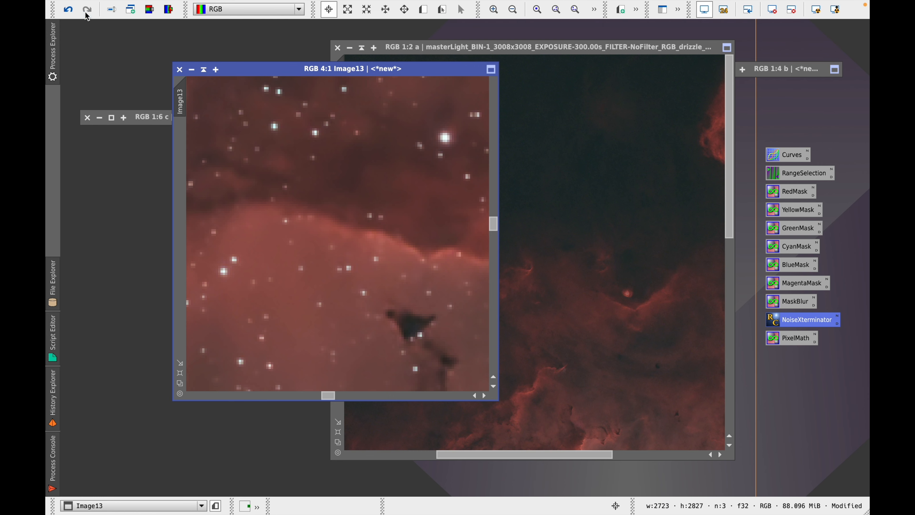
pyautogui.click(71, 10)
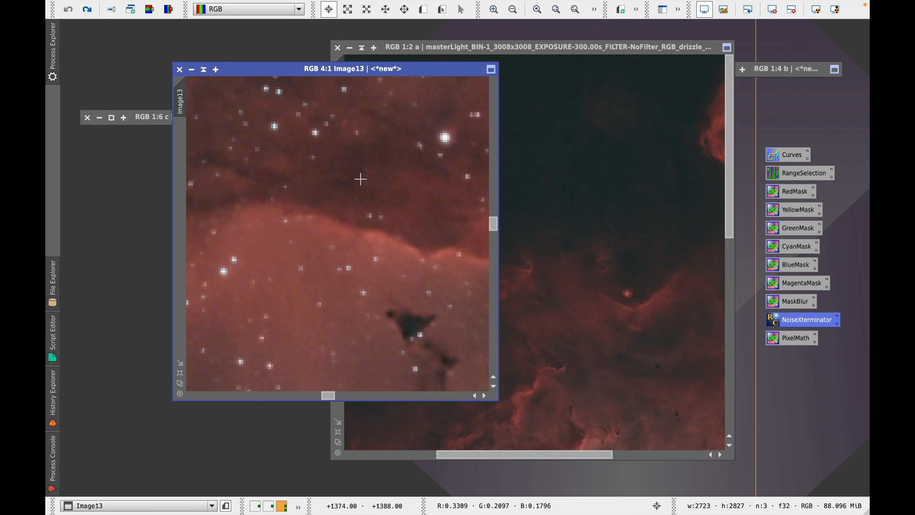
pyautogui.click(88, 11)
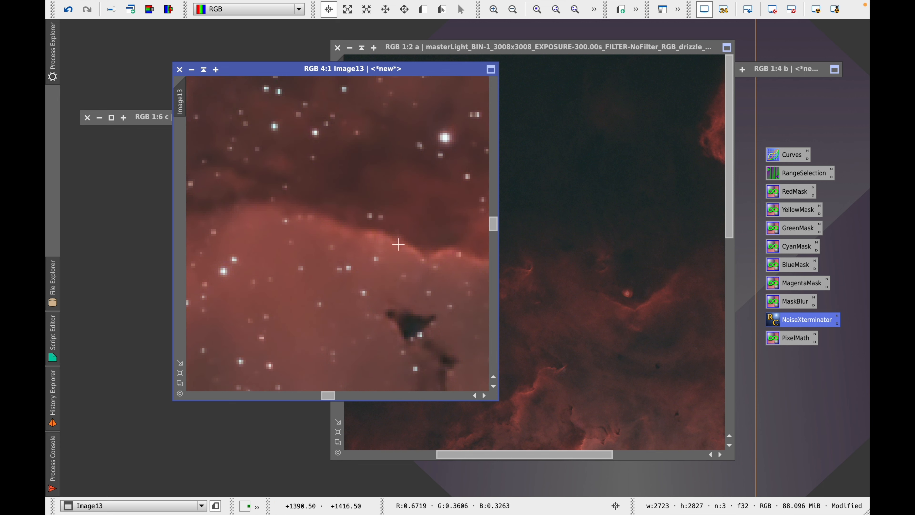
pyautogui.click(71, 13)
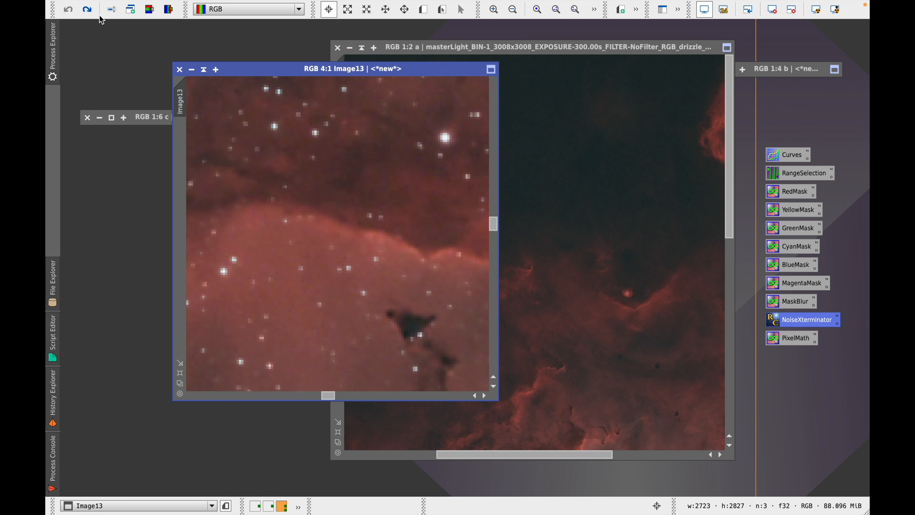
pyautogui.click(86, 9)
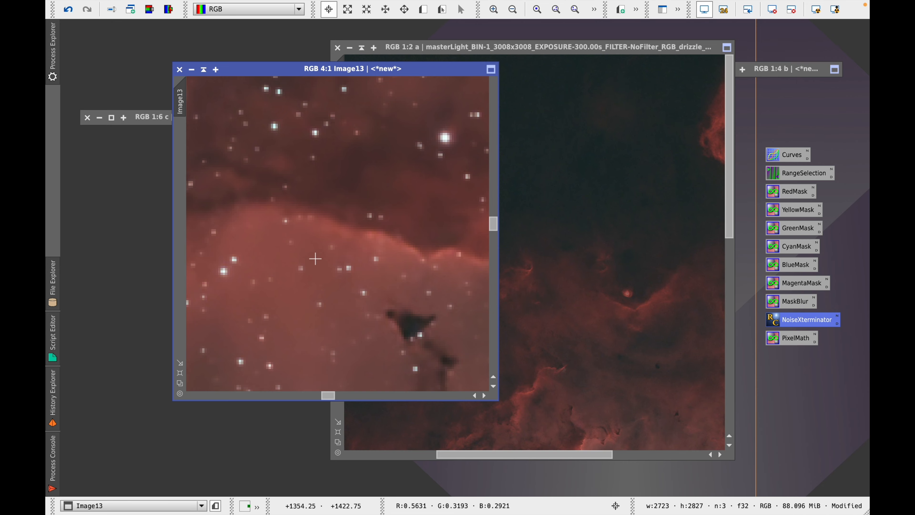
pyautogui.scroll(-4, 315, 258)
pyautogui.scroll(-2, 322, 261)
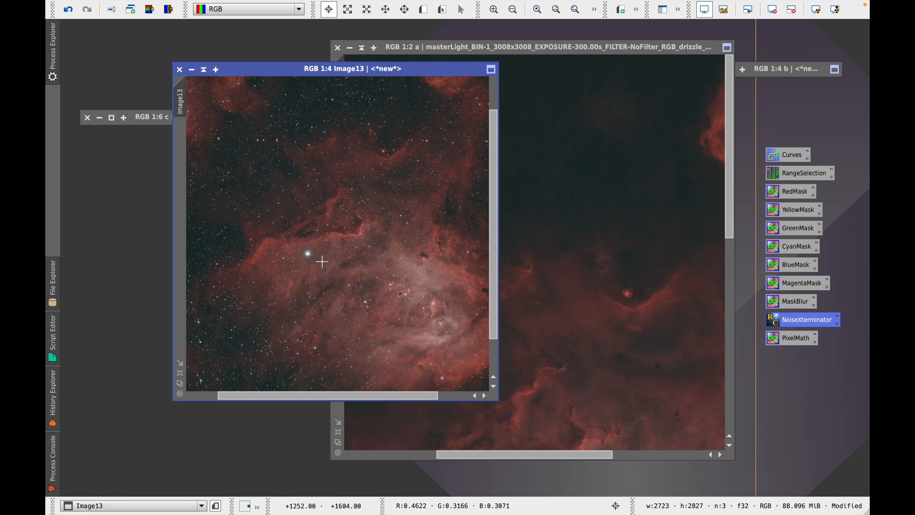
# Examine the whole combined image and compare the noise reduction at 2:1 near the bright nebula core, keeping it applied
pyautogui.scroll(-3, 322, 259)
pyautogui.scroll(2, 317, 216)
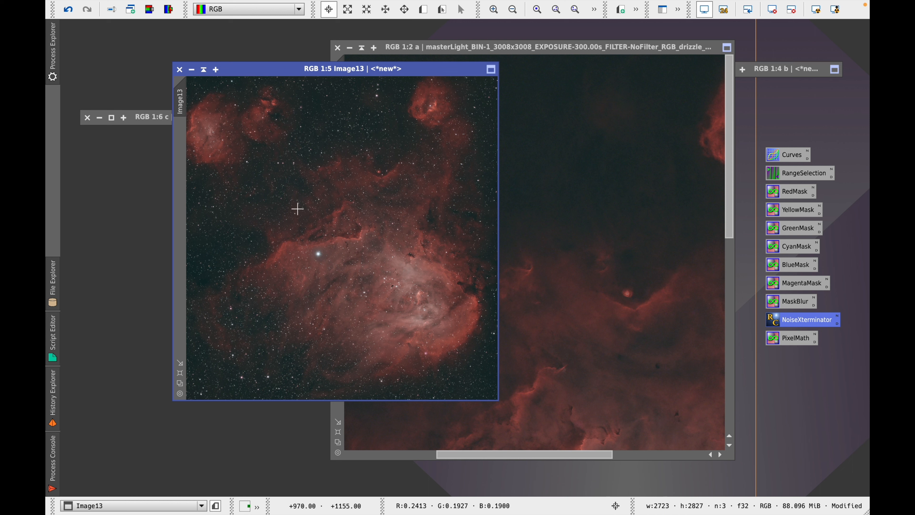
pyautogui.scroll(4, 414, 279)
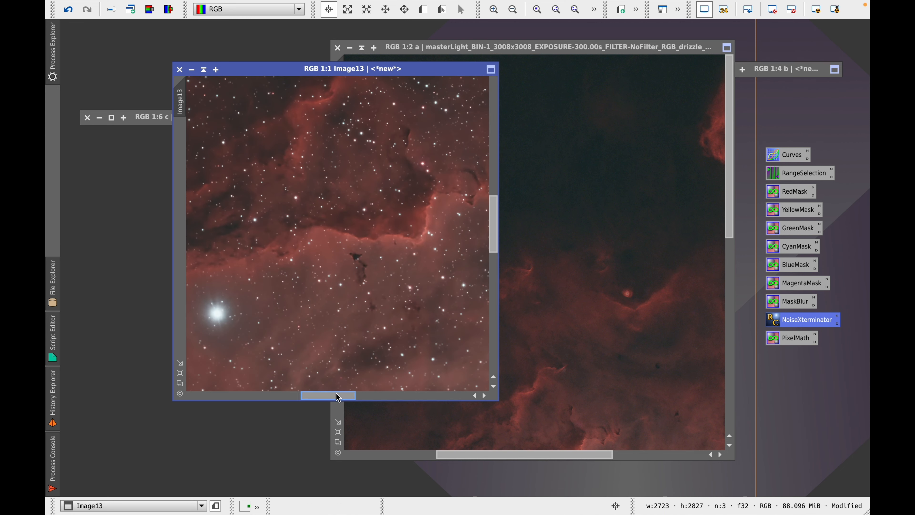
pyautogui.moveTo(337, 397); pyautogui.dragTo(399, 396)
pyautogui.moveTo(493, 241); pyautogui.dragTo(493, 286)
pyautogui.scroll(1, 315, 280)
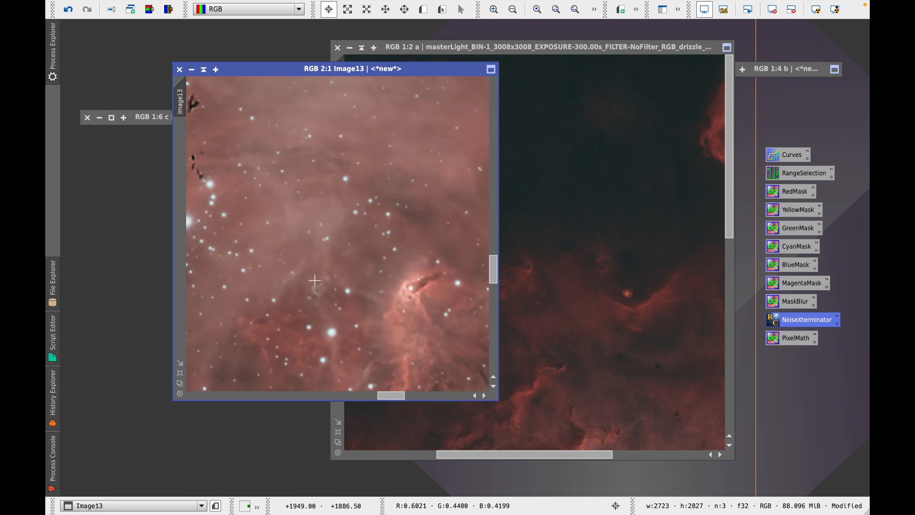
pyautogui.click(69, 9)
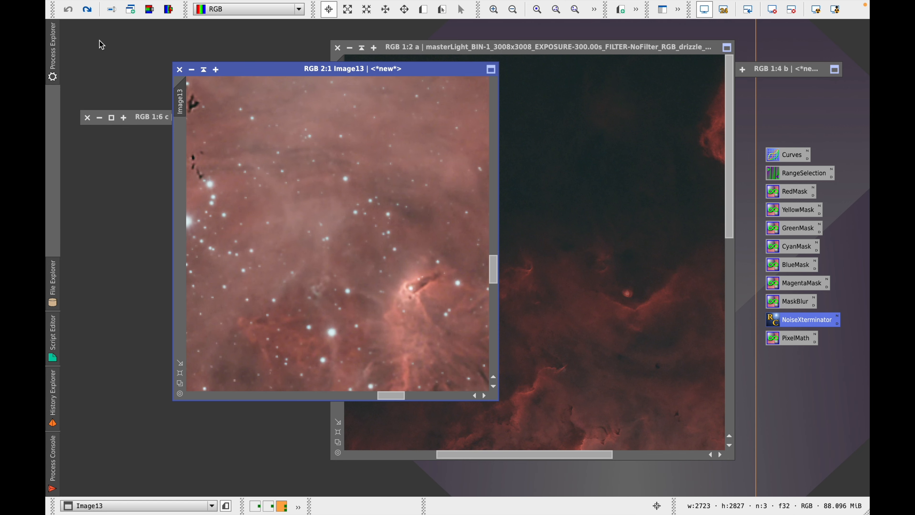
pyautogui.click(87, 9)
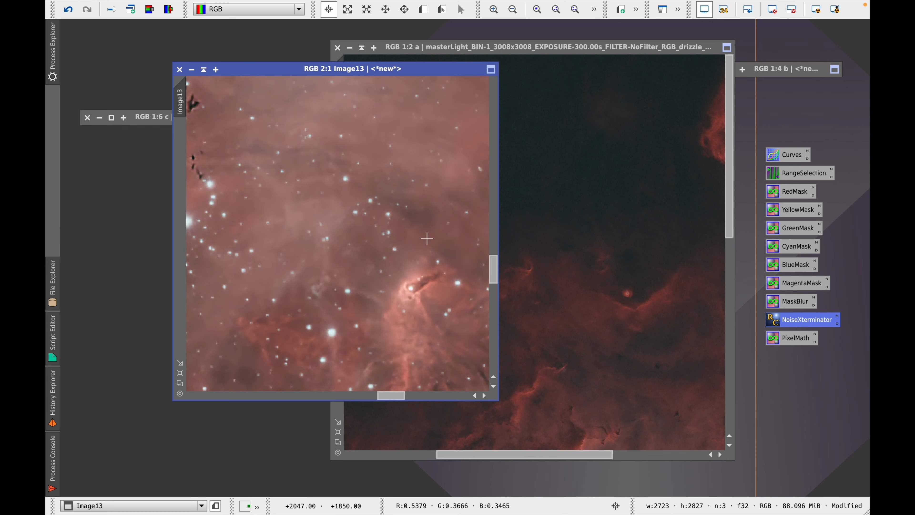
pyautogui.scroll(-5, 427, 238)
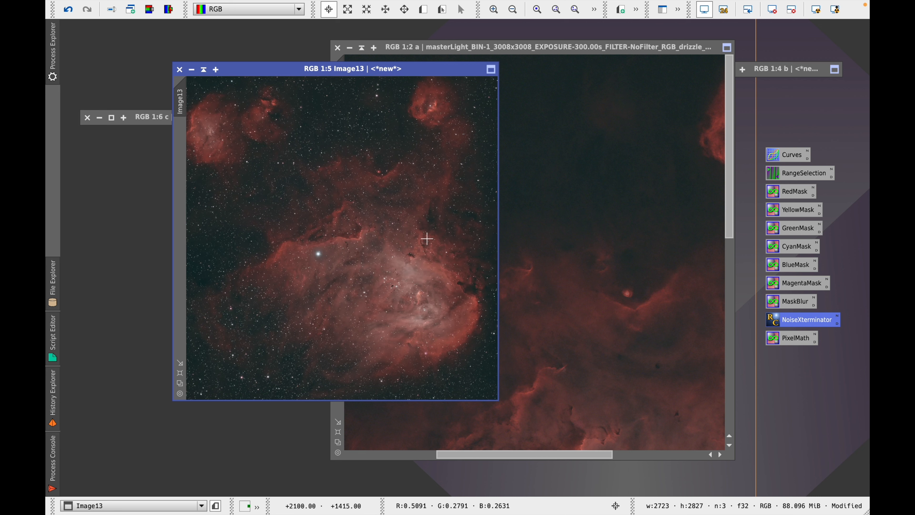
# Apply BlurXTerminator to the combined image with Sharpen Stars 0.05, Adjust Star Halos 0.00, PSF Diameter 2.03 and Sharpen Nonstellar 0.20
pyautogui.scroll(6, 427, 238)
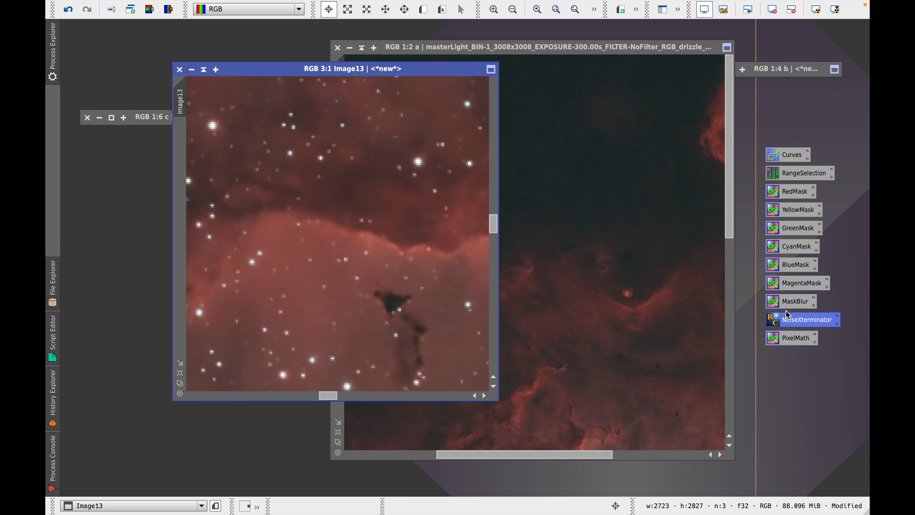
pyautogui.moveTo(284, 3)
pyautogui.click(318, 7)
pyautogui.moveTo(363, 23)
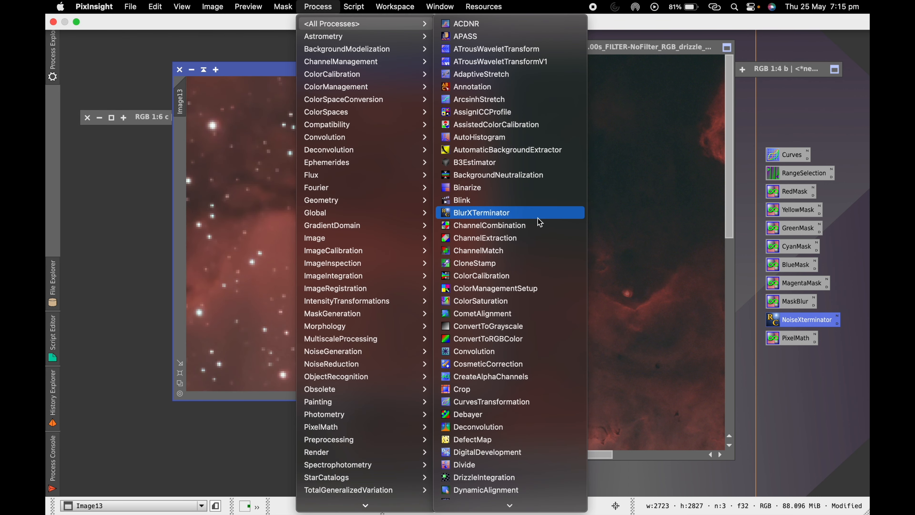
pyautogui.click(538, 216)
pyautogui.moveTo(629, 429); pyautogui.dragTo(275, 265)
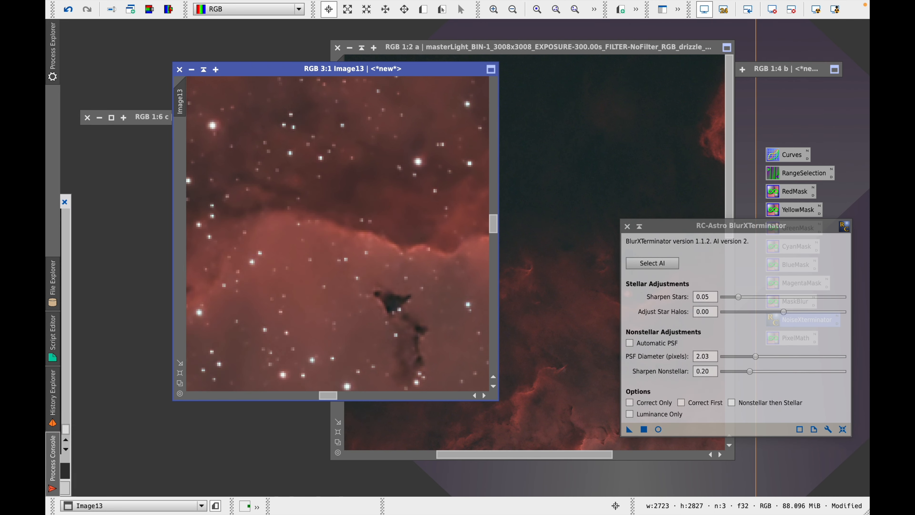
# Compare the combined image with and without BlurXTerminator at 3:1 around the nebula ridge and dark cloud, keeping the sharpening
pyautogui.click(66, 13)
pyautogui.click(86, 12)
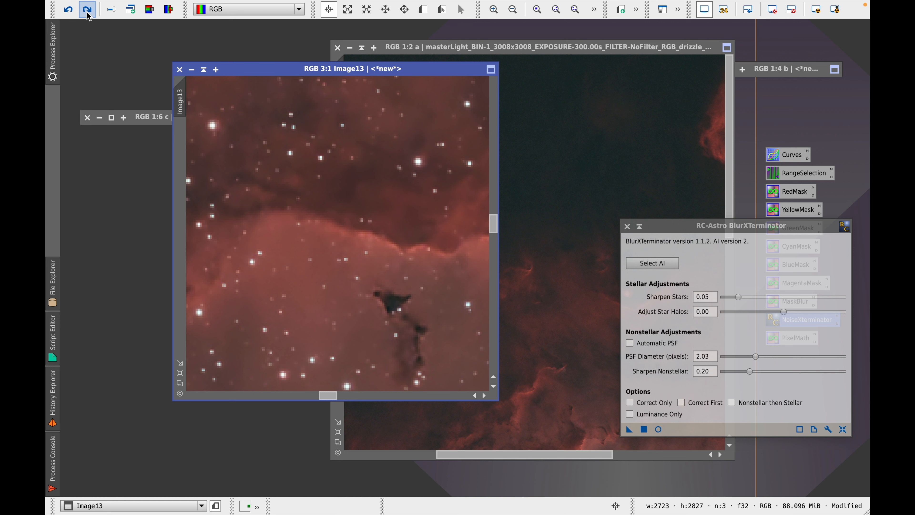
pyautogui.click(69, 13)
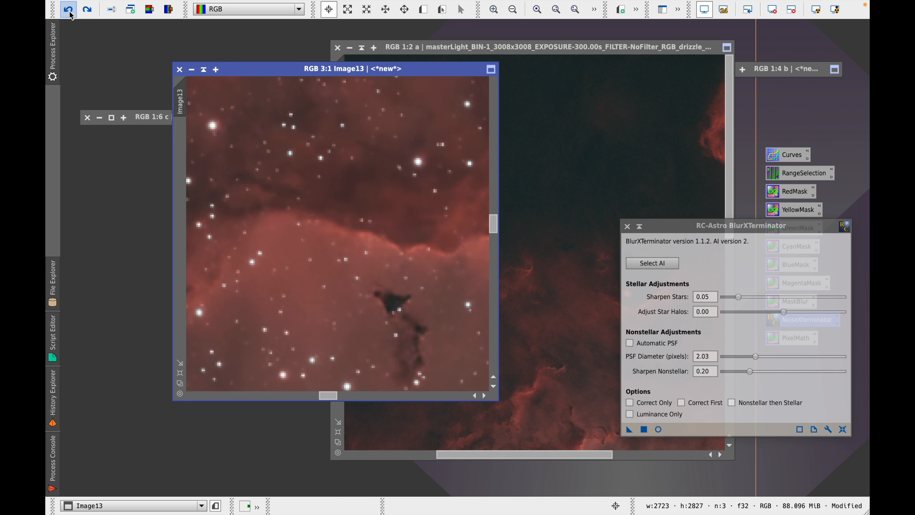
pyautogui.click(85, 13)
# Compare the sharpening at 2:1 on the nebula filaments and examine the bright core, keeping BlurXTerminator applied
pyautogui.scroll(-3, 354, 256)
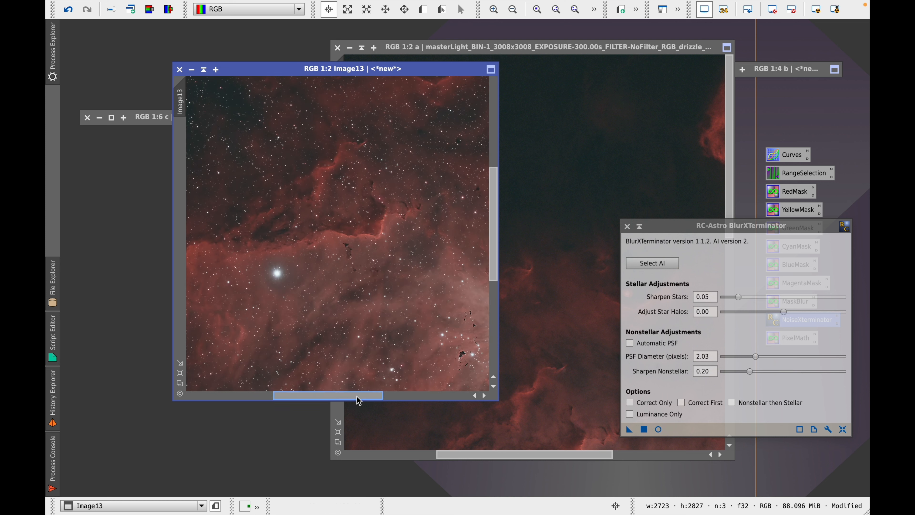
pyautogui.scroll(2, 317, 197)
pyautogui.click(68, 10)
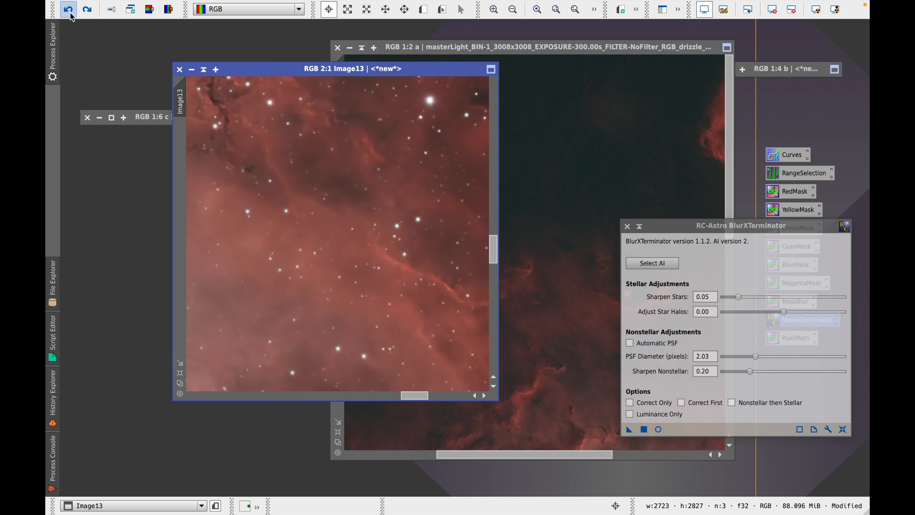
pyautogui.click(87, 11)
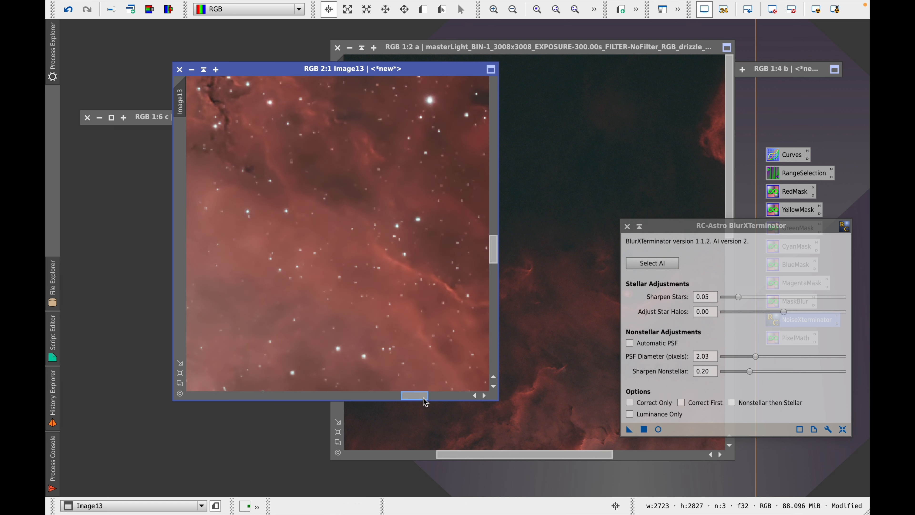
pyautogui.moveTo(422, 395); pyautogui.dragTo(376, 396)
pyautogui.moveTo(493, 255); pyautogui.dragTo(493, 285)
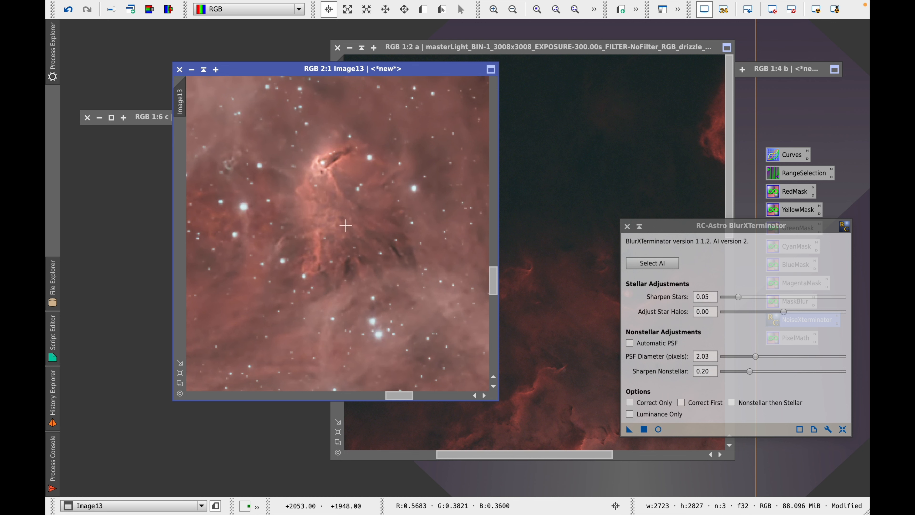
pyautogui.scroll(-4, 347, 239)
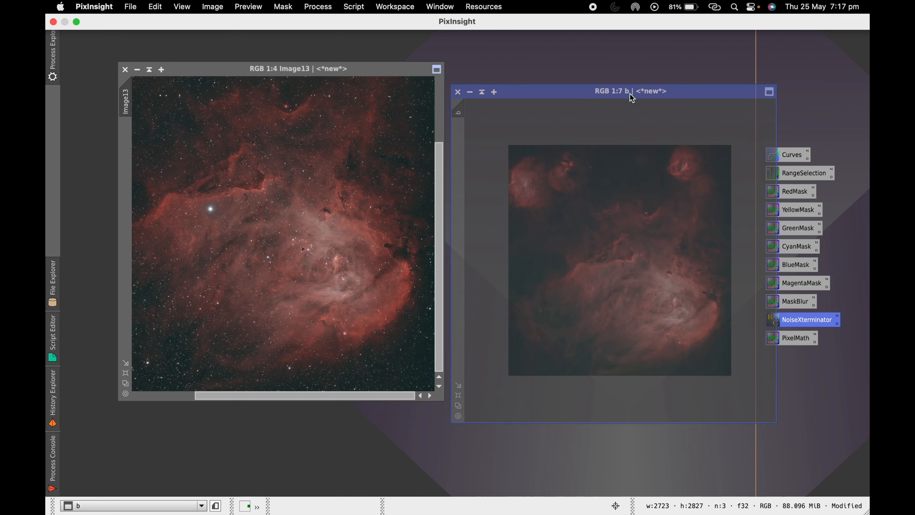
# Run the DarkStructureEnhance script on starless image b with 8 layers to remove, 5x5 B3 Spline scaling, amount 0.40 and 1 iteration
pyautogui.click(363, 7)
pyautogui.moveTo(414, 176)
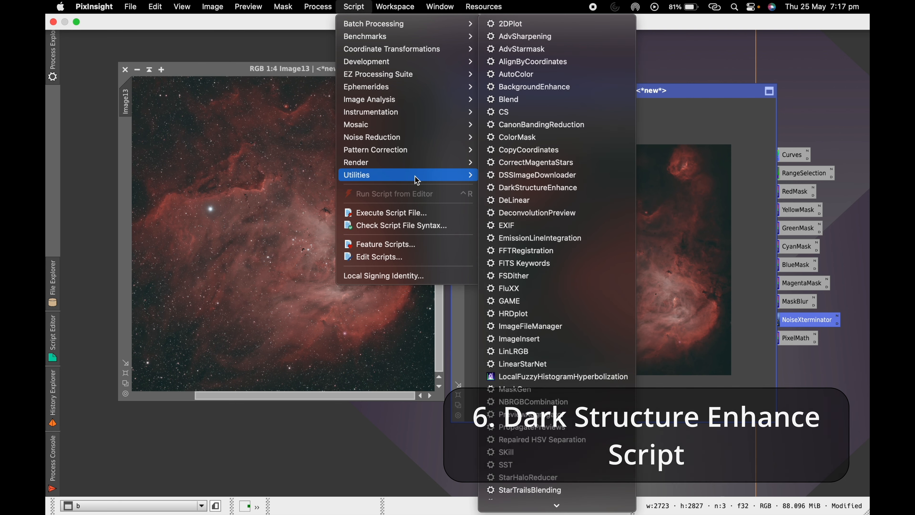
pyautogui.click(556, 188)
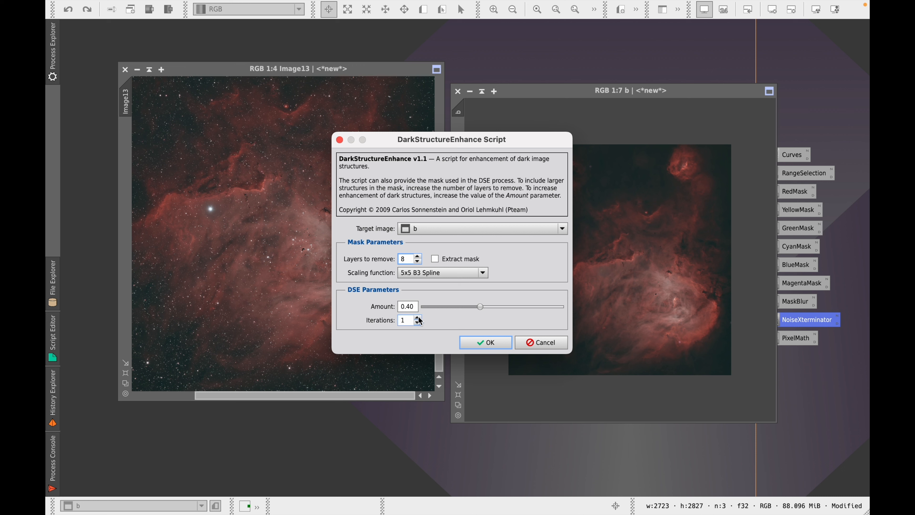
pyautogui.click(493, 343)
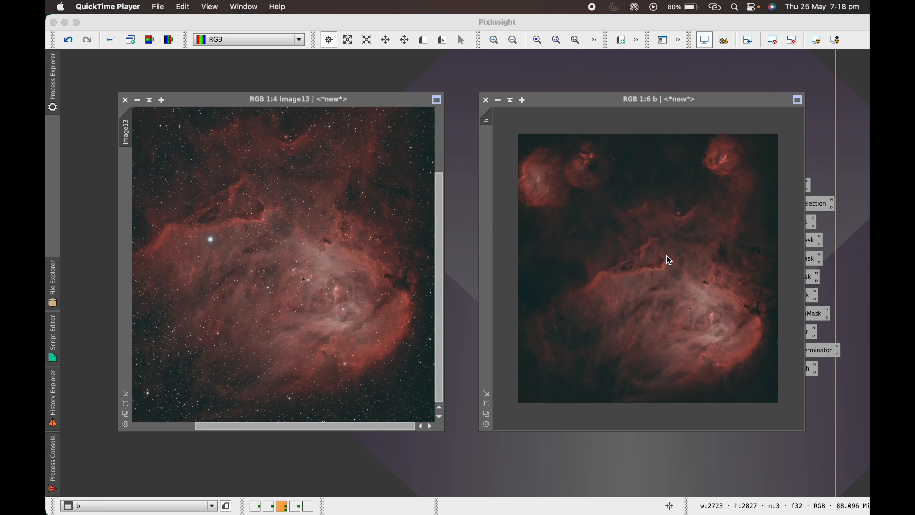
# Compare the starless image with and without dark structure enhancement at 1:3 around the ridge and core, keeping the enhancement
pyautogui.click(735, 250)
pyautogui.scroll(3, 702, 247)
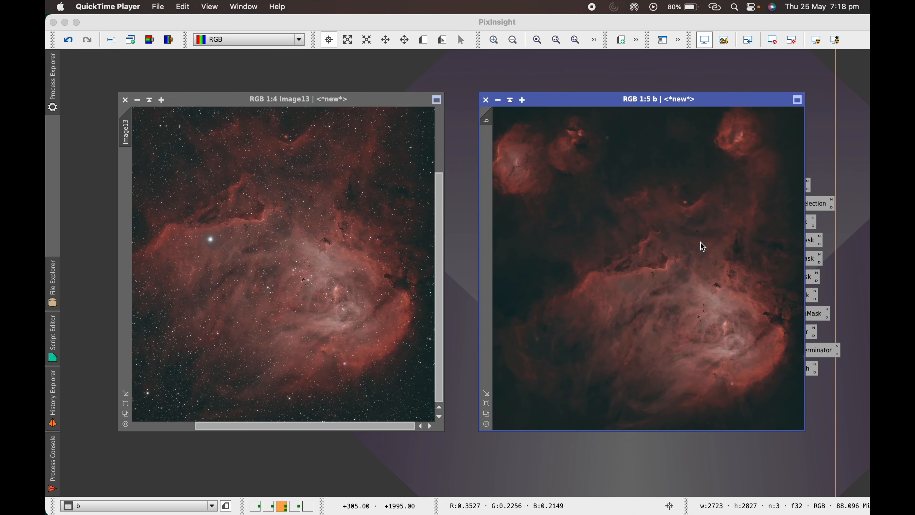
pyautogui.click(69, 41)
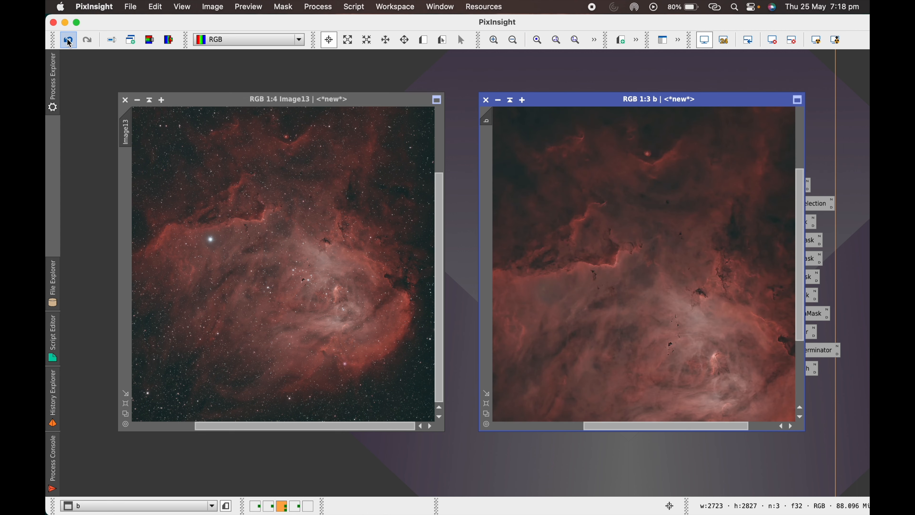
pyautogui.click(87, 40)
pyautogui.click(69, 40)
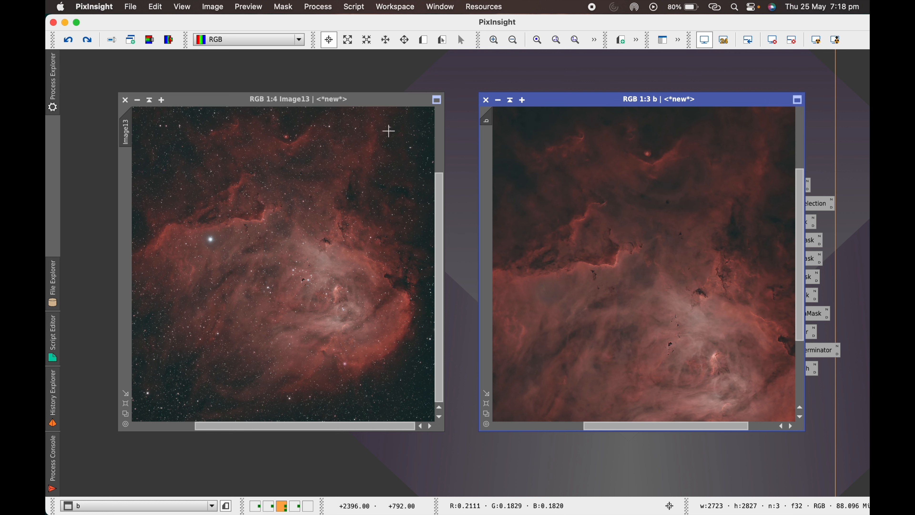
pyautogui.click(88, 40)
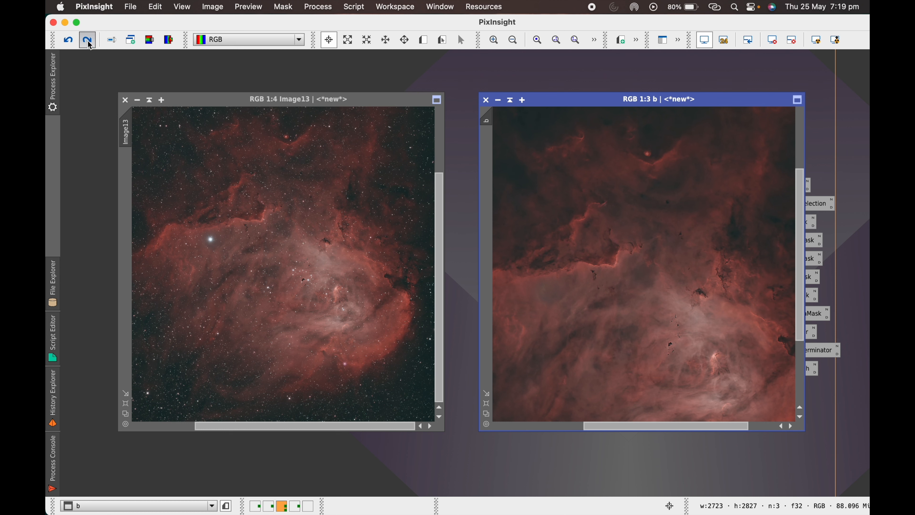
pyautogui.click(87, 41)
pyautogui.scroll(-3, 614, 257)
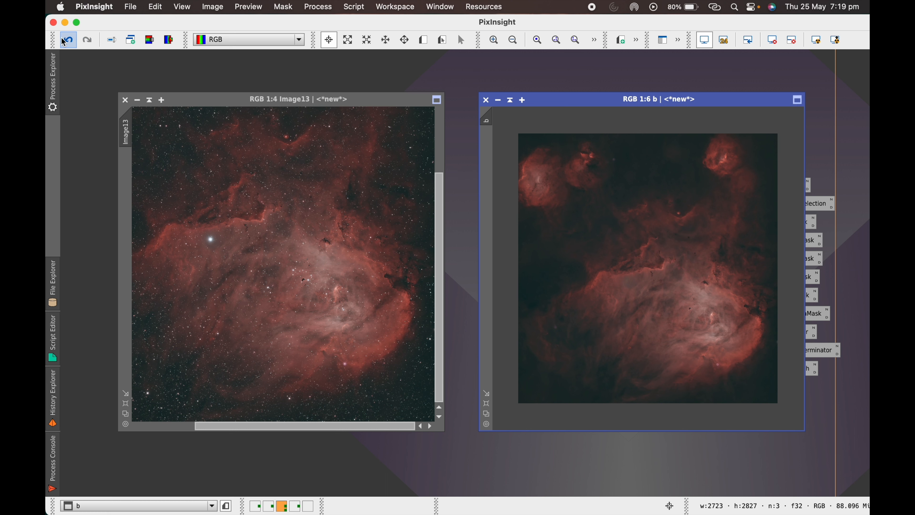
# Run the DarkStructureEnhance script on the combined star image Image13 and hide the process console
pyautogui.click(346, 102)
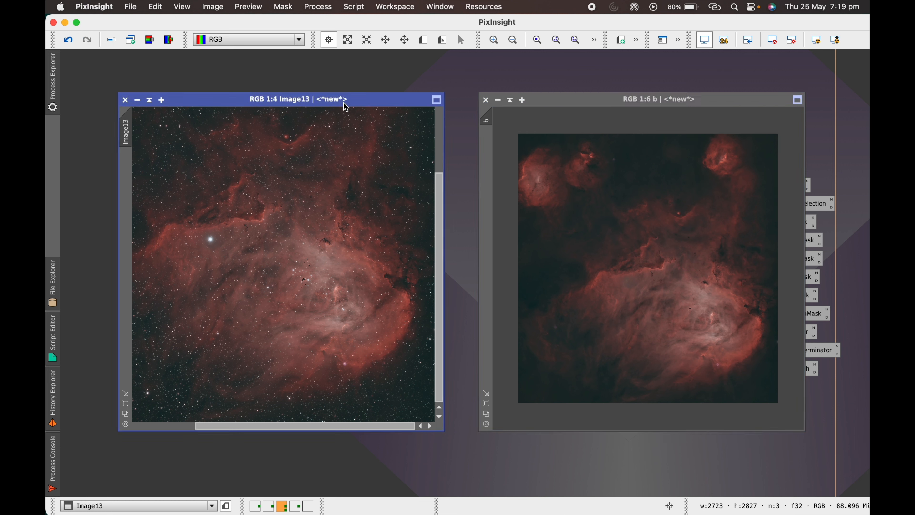
pyautogui.click(358, 7)
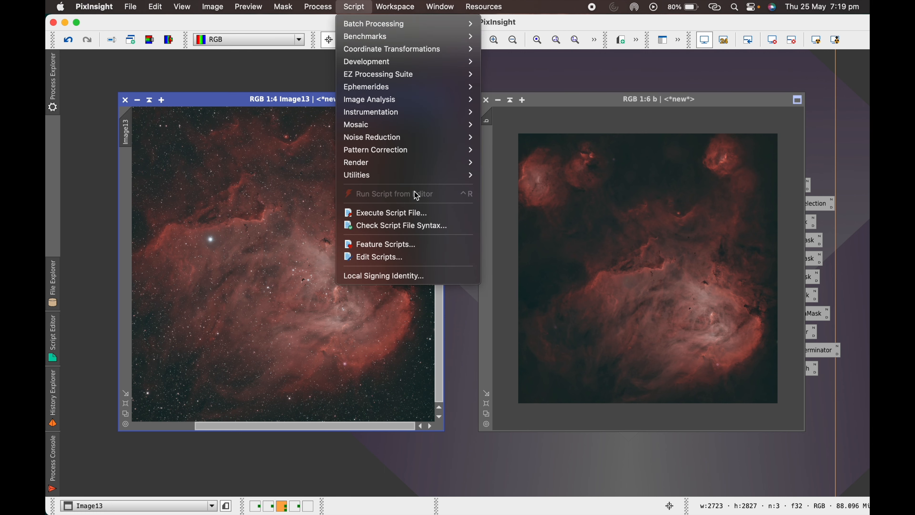
pyautogui.moveTo(436, 179)
pyautogui.click(507, 188)
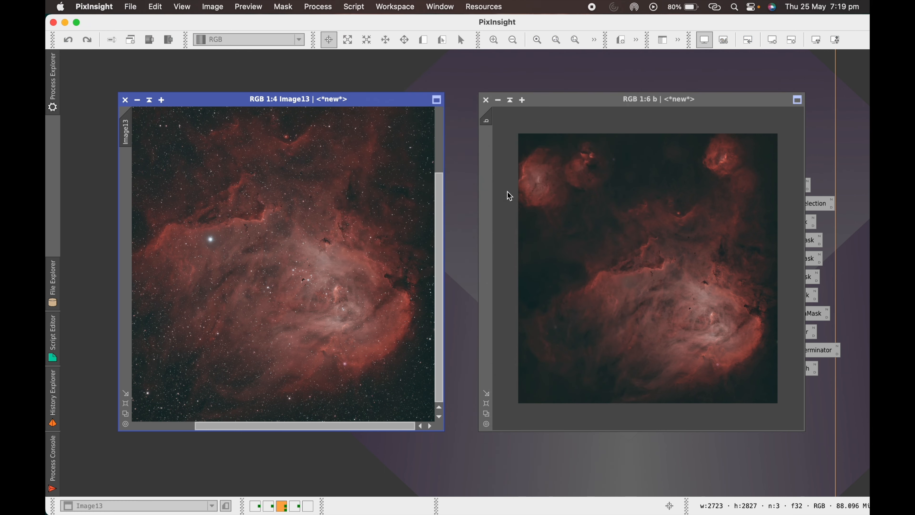
pyautogui.click(504, 359)
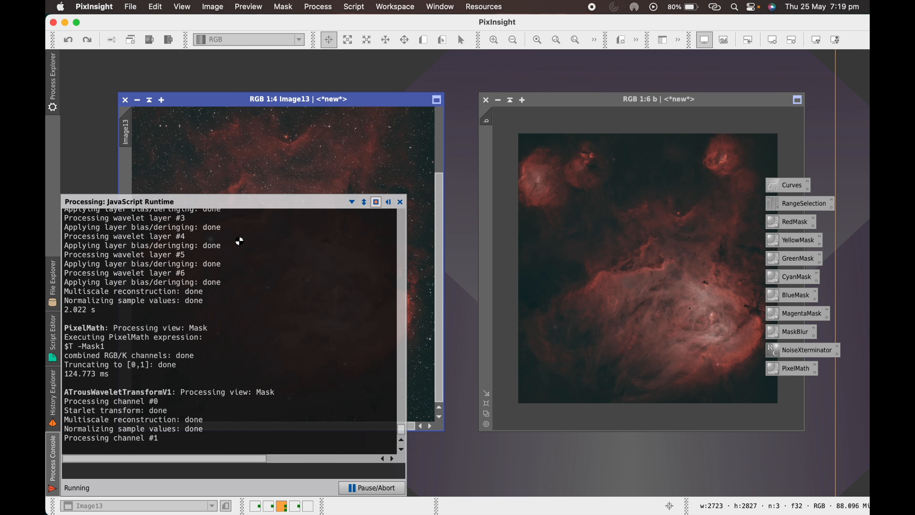
pyautogui.click(389, 201)
# Compare the combined image with and without dark structure enhancement up close and in wider views, keeping the enhancement
pyautogui.scroll(3, 284, 223)
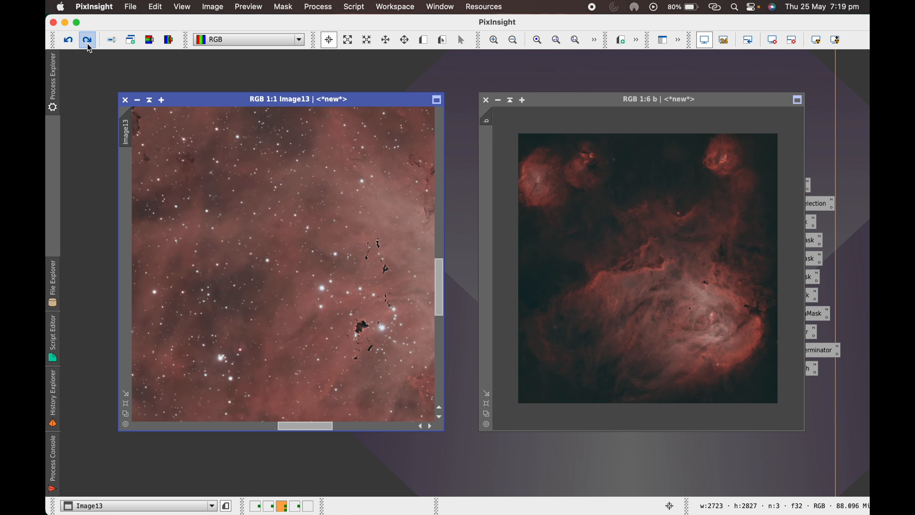
pyautogui.scroll(-2, 402, 304)
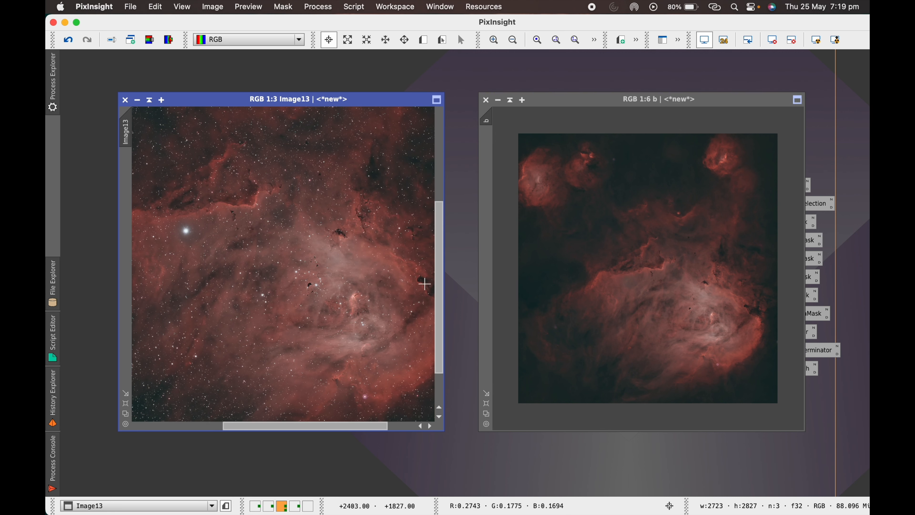
pyautogui.scroll(-1, 402, 305)
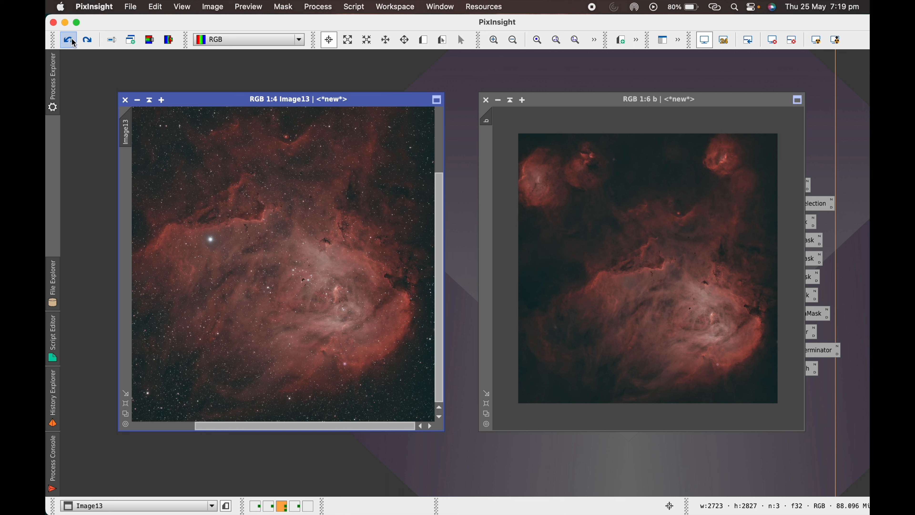
pyautogui.click(88, 40)
# Save the combined image as Stars.tiff in the Finished folder, accepting the TIFF options
pyautogui.click(128, 7)
pyautogui.click(171, 112)
pyautogui.write('Stars.tiff')
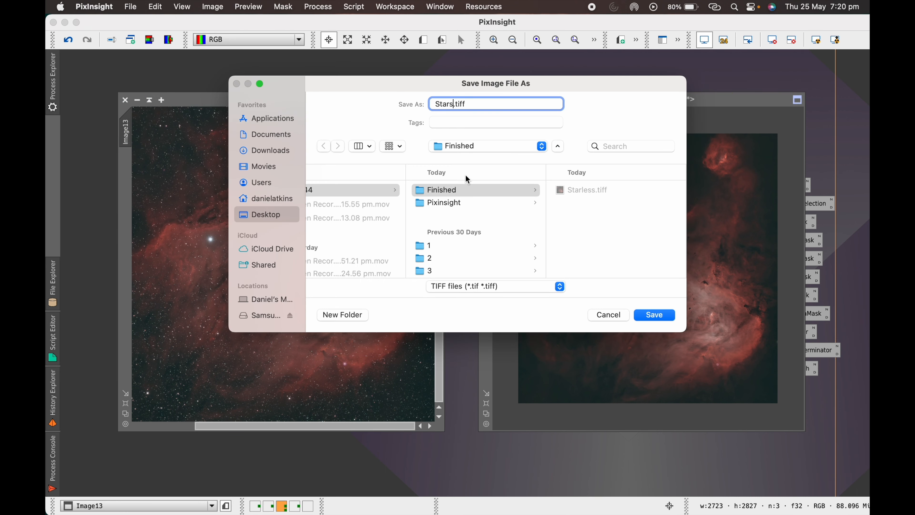
pyautogui.press('Return')
pyautogui.click(539, 464)
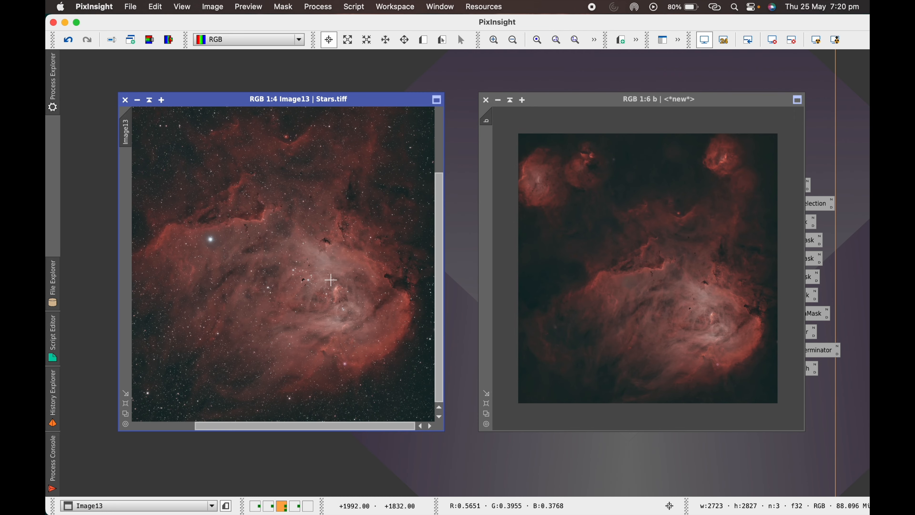
# Open Starless.tiff from the Finished folder in Affinity Photo and look closely at the upper nebula
pyautogui.moveTo(580, 101); pyautogui.dragTo(532, 99)
pyautogui.rightClick(317, 132)
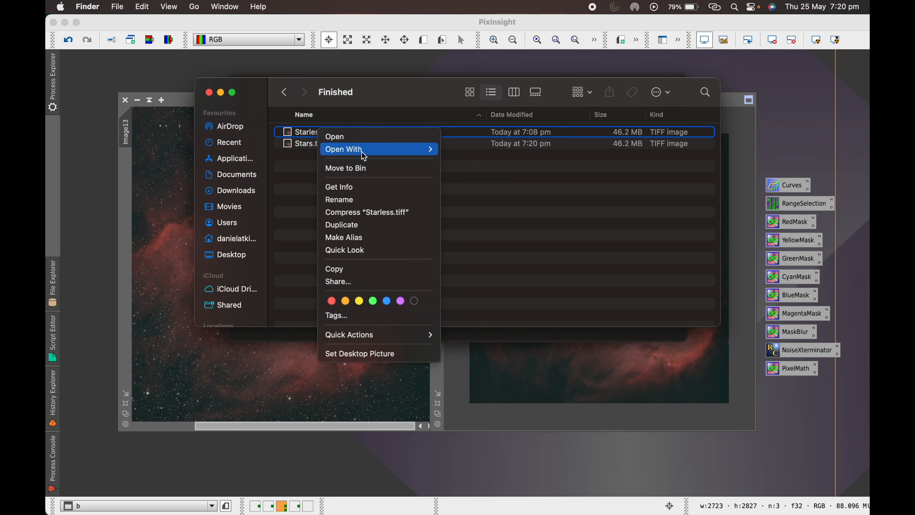
pyautogui.moveTo(368, 149)
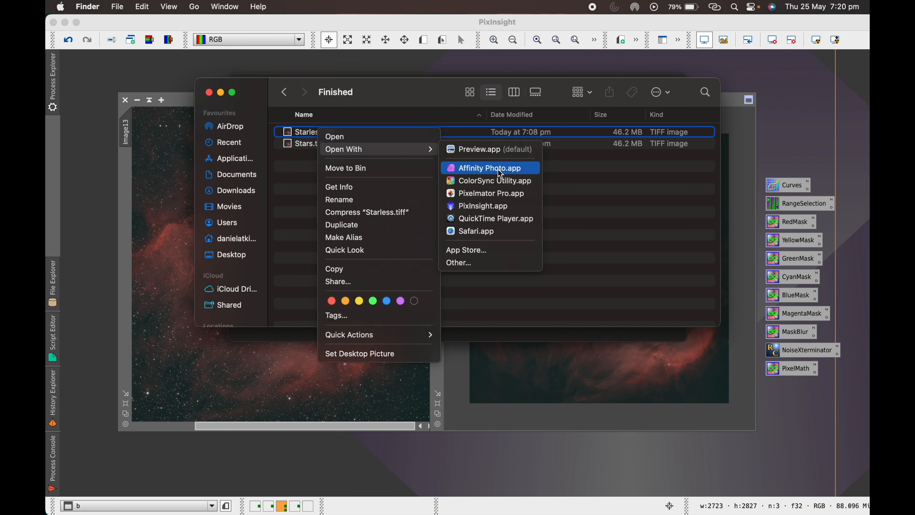
pyautogui.click(483, 168)
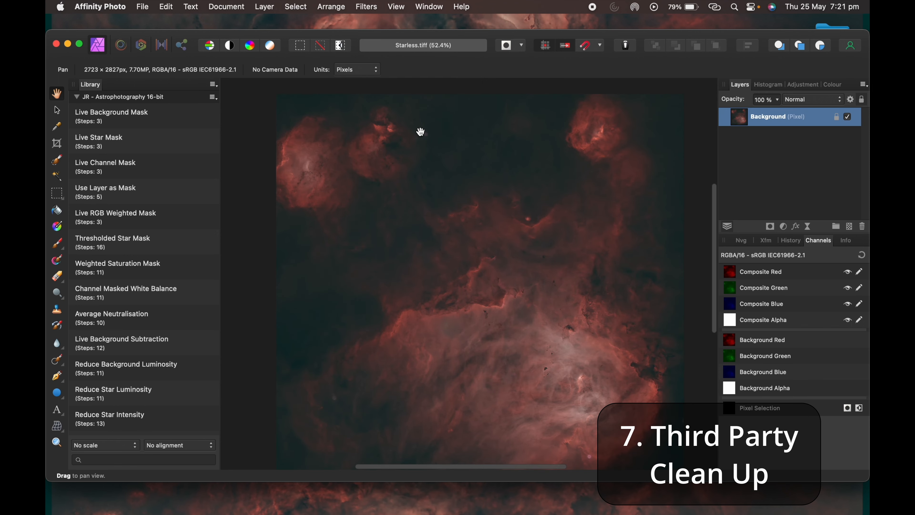
pyautogui.scroll(3, 421, 132)
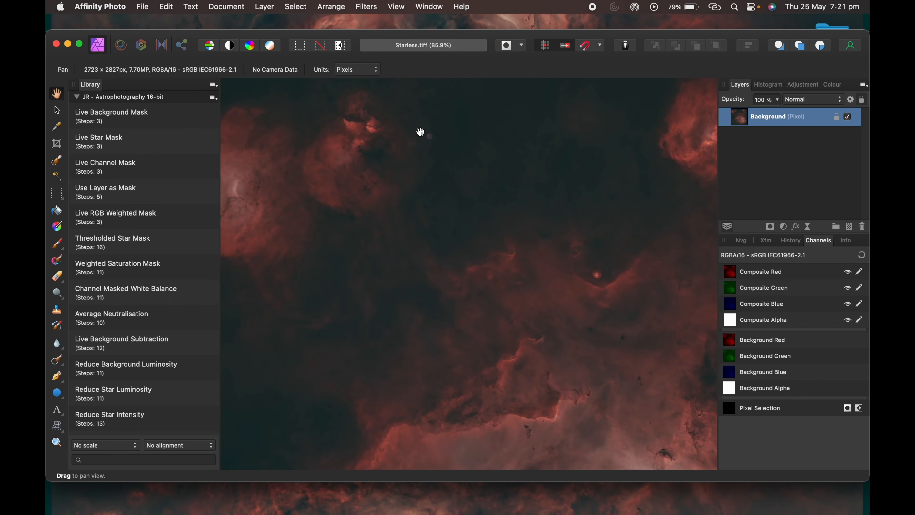